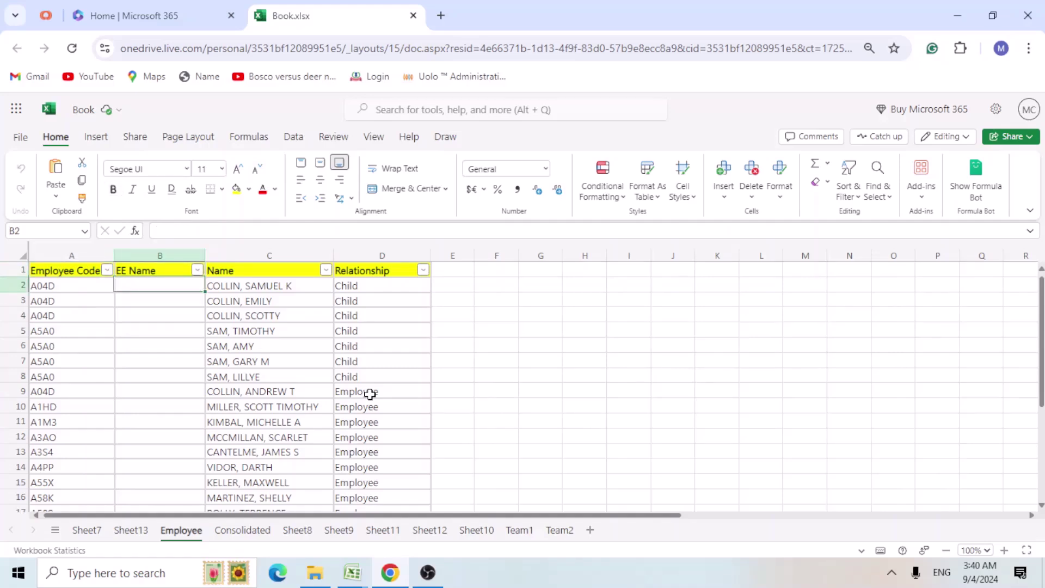
- Hide the ribbon with Ctrl+F1 and select the Employee Code, EE Name and Name headers
key(Right)
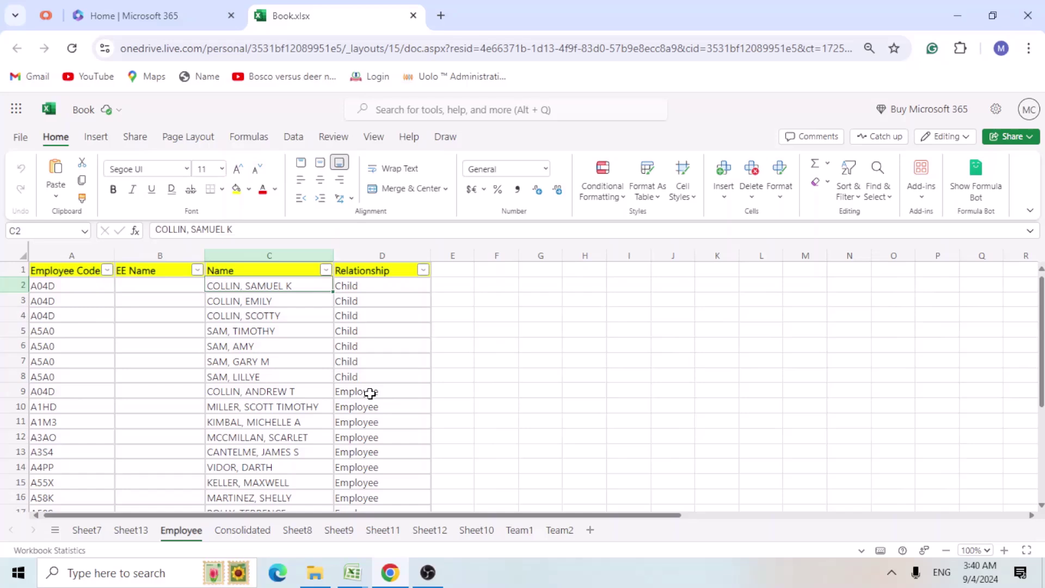
click(81, 273)
key(ctrl+F1)
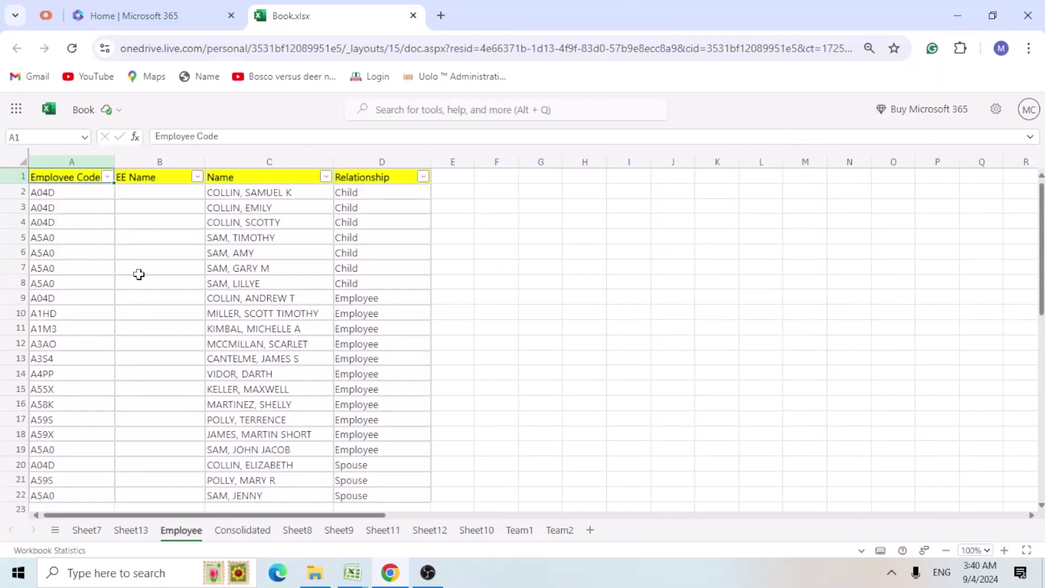
click(152, 174)
click(247, 176)
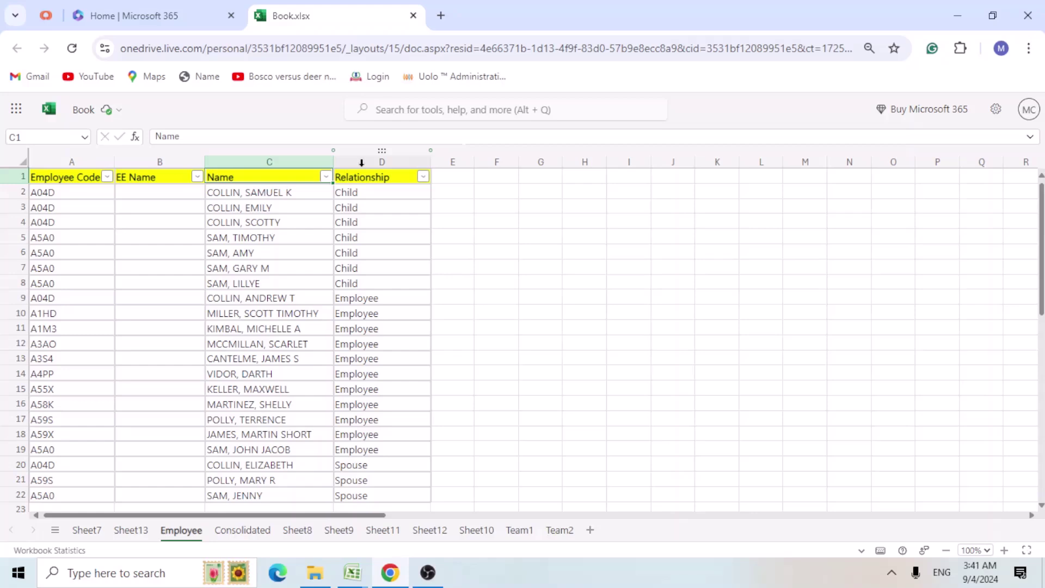
- Filter the Employee Code column to show only A04D rows
click(107, 177)
click(146, 387)
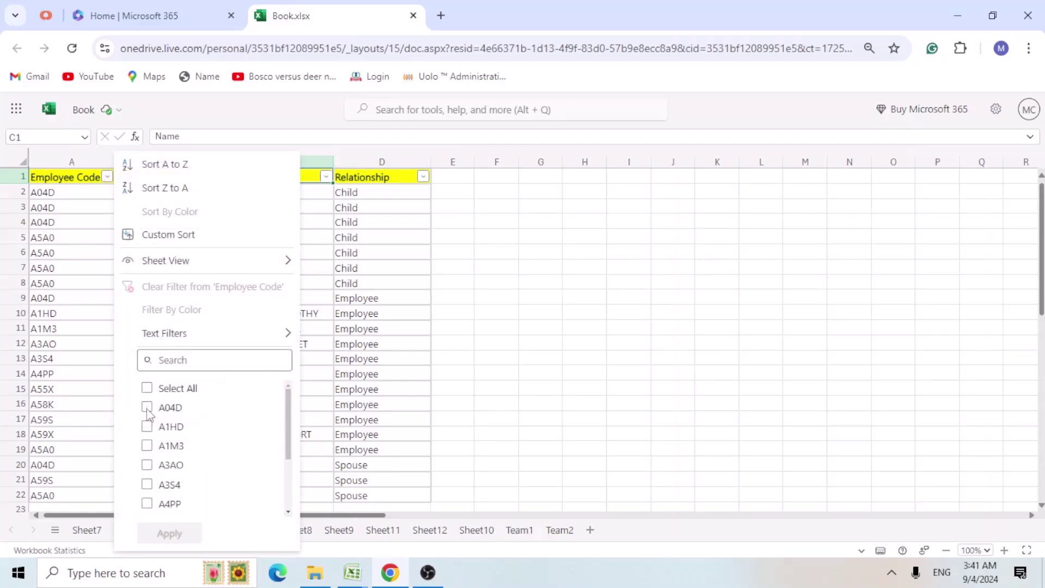
click(146, 407)
click(169, 534)
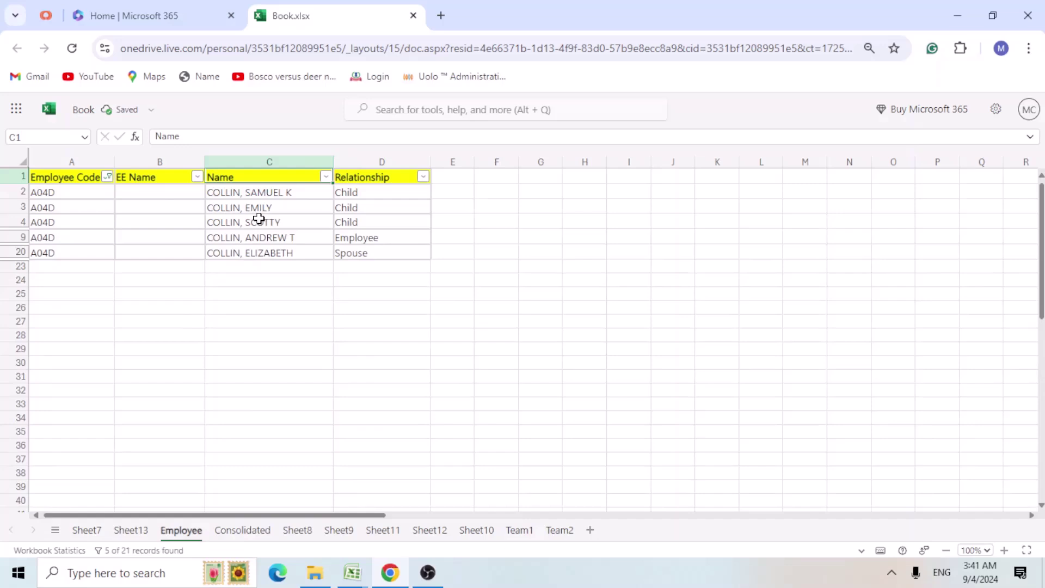
- Review the A04D rows and copy the Employee row's name from C9
drag(268, 193, 267, 244)
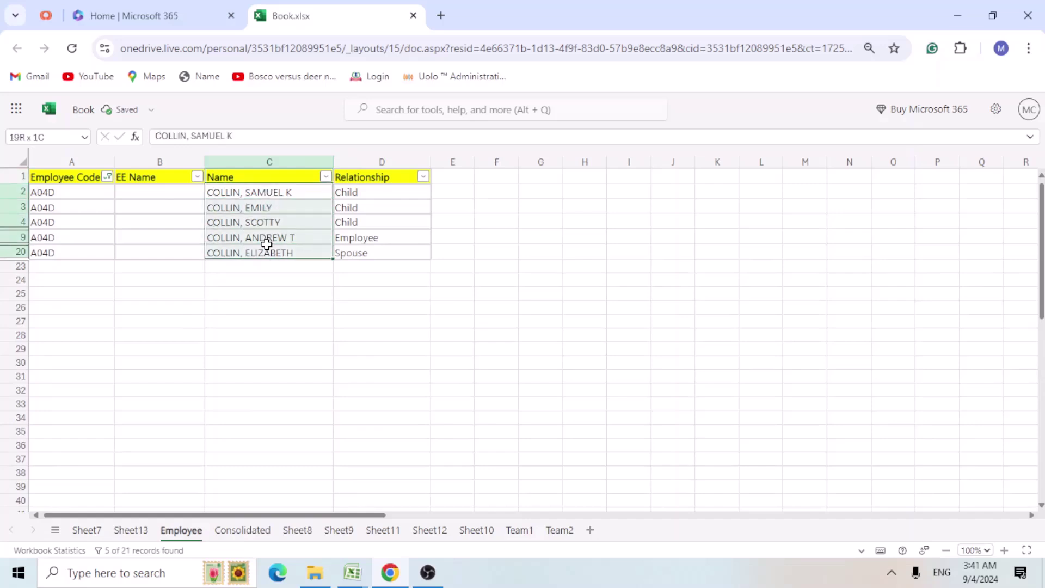
click(381, 238)
click(270, 240)
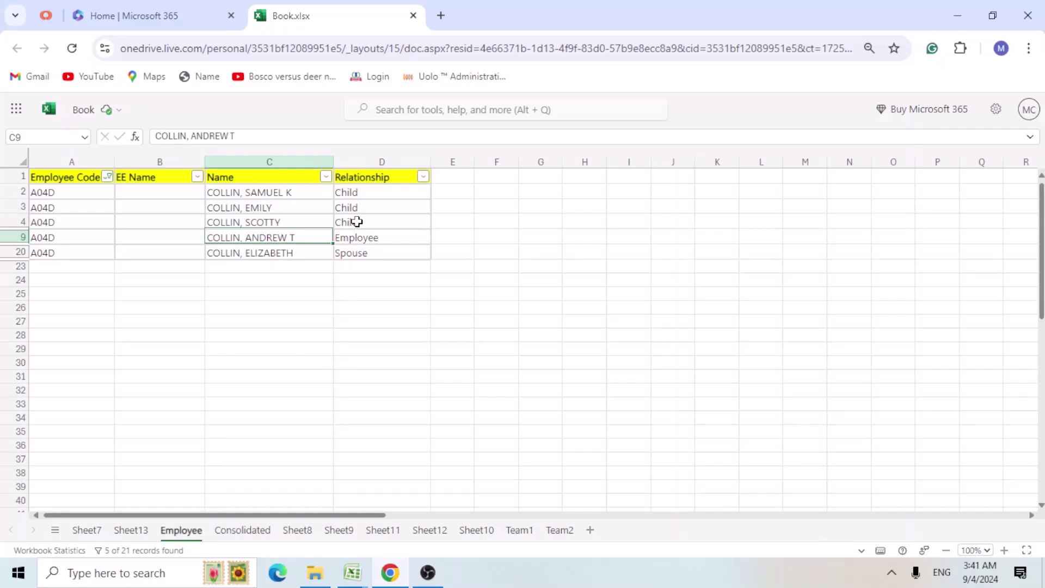
drag(355, 221, 358, 192)
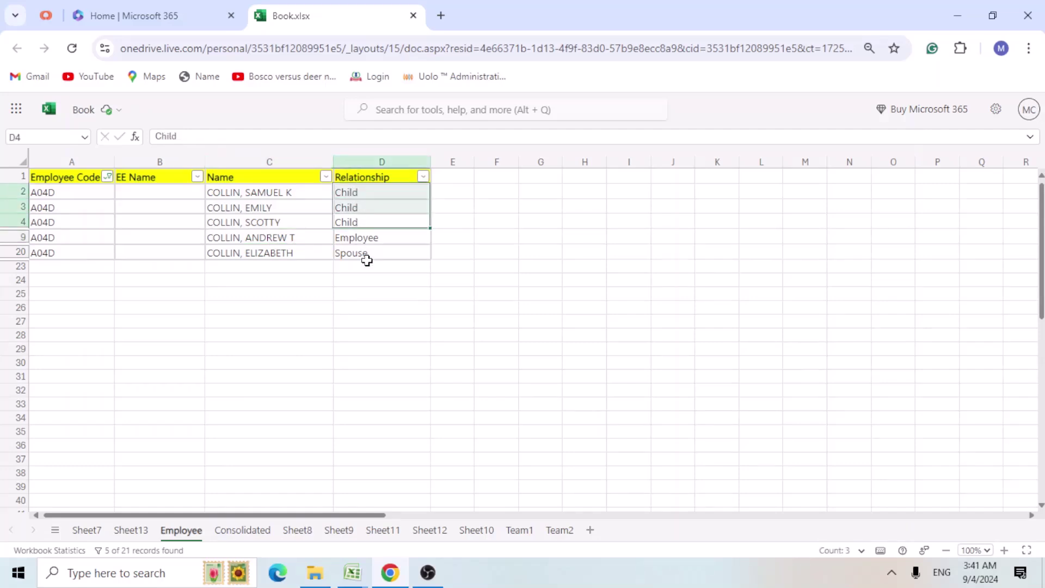
drag(366, 255, 212, 258)
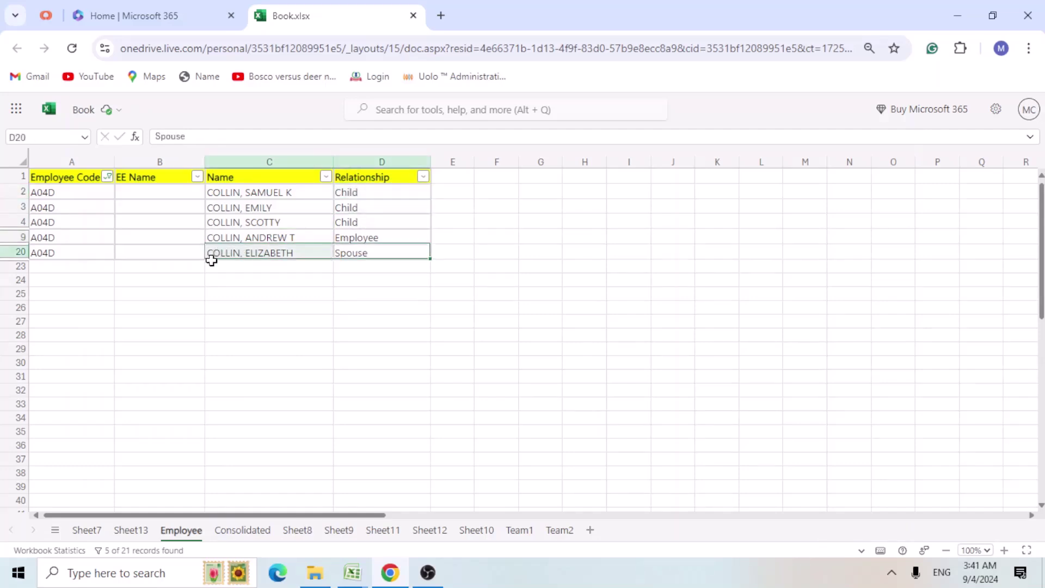
click(265, 238)
key(ctrl+c)
- Paste the copied employee name into B2, B3, B4, B9 and B20
drag(163, 194, 160, 221)
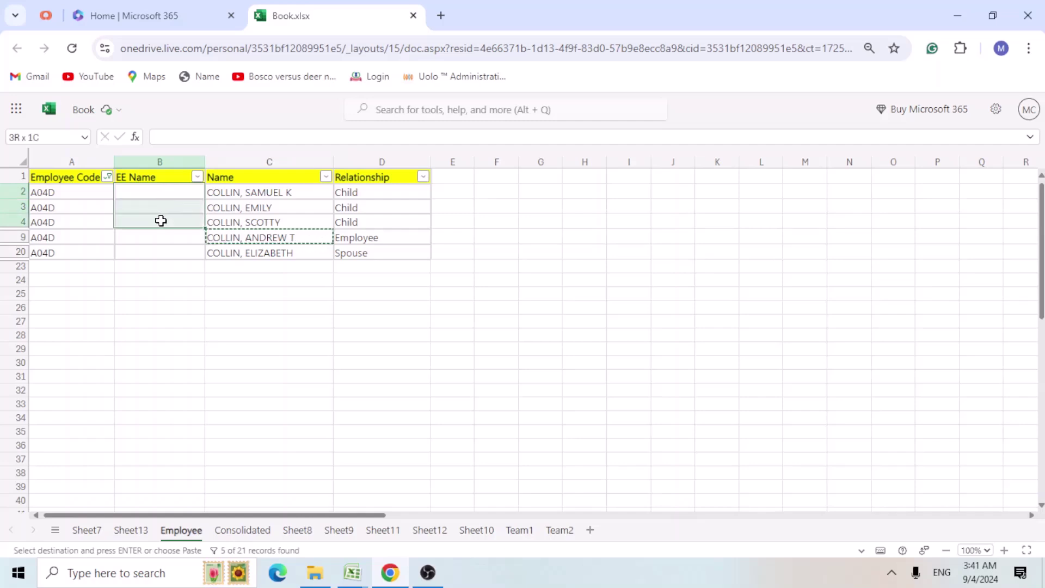
click(167, 192)
key(ctrl+v)
click(175, 207)
key(ctrl+v)
key(Down)
key(ctrl+v)
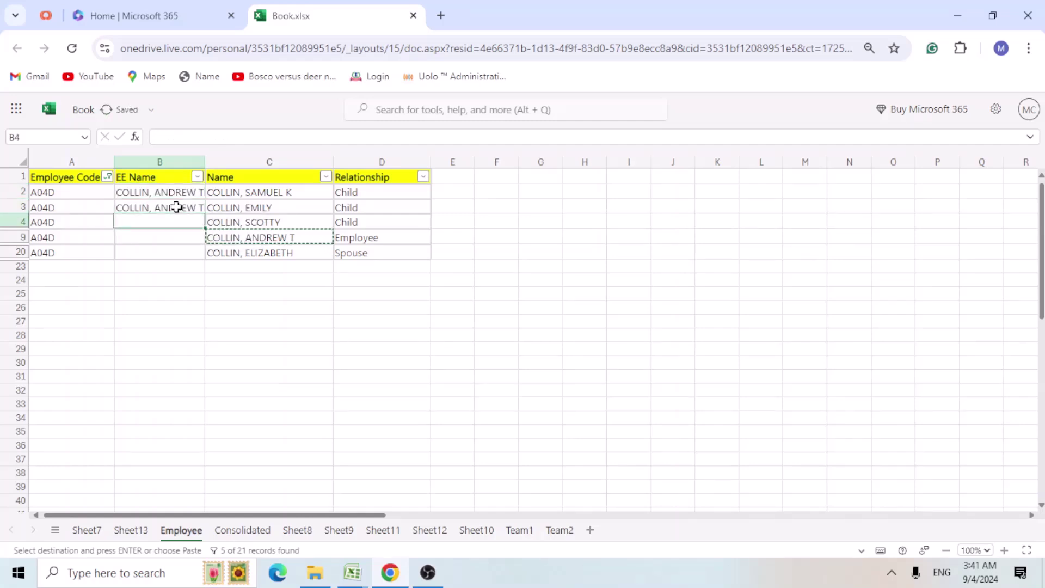
key(Down)
key(ctrl+v)
key(Down)
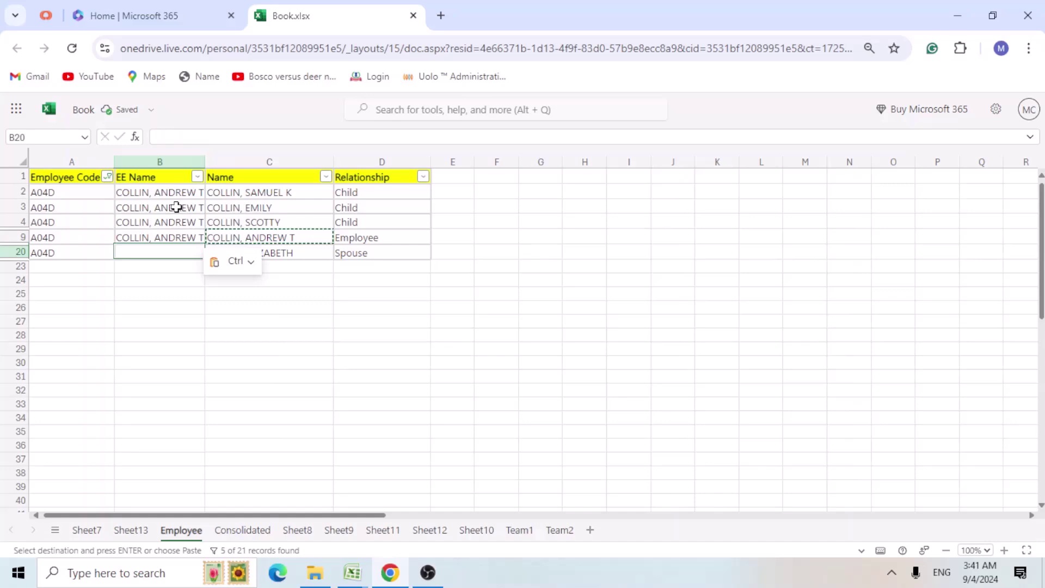
key(ctrl+v)
key(Escape)
- Delete the pasted names from the visible EE Name cells
key(Up)
key(Up)
key(Up)
key(Up)
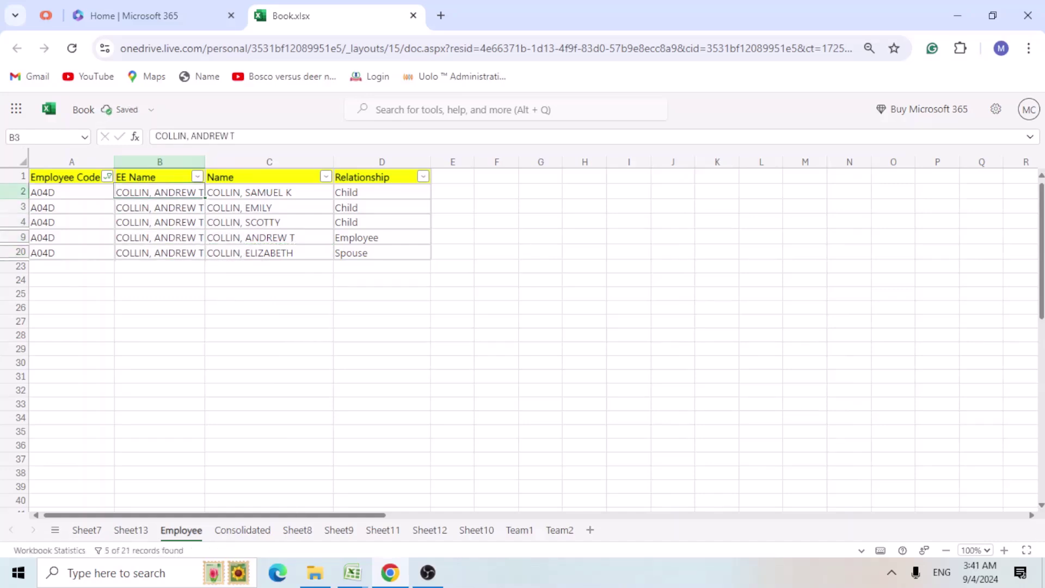
key(ctrl+shift+Down)
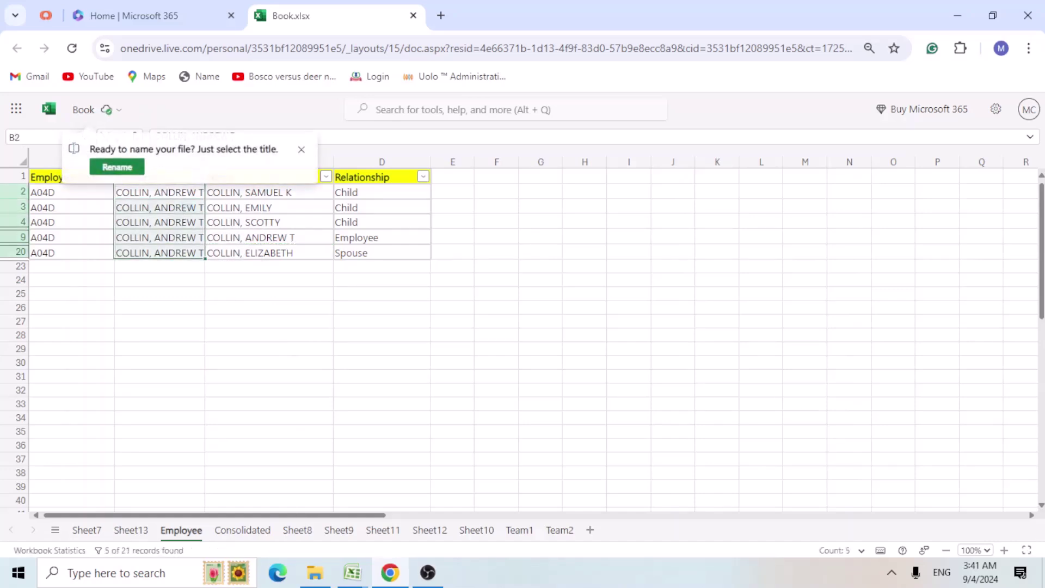
key(Delete)
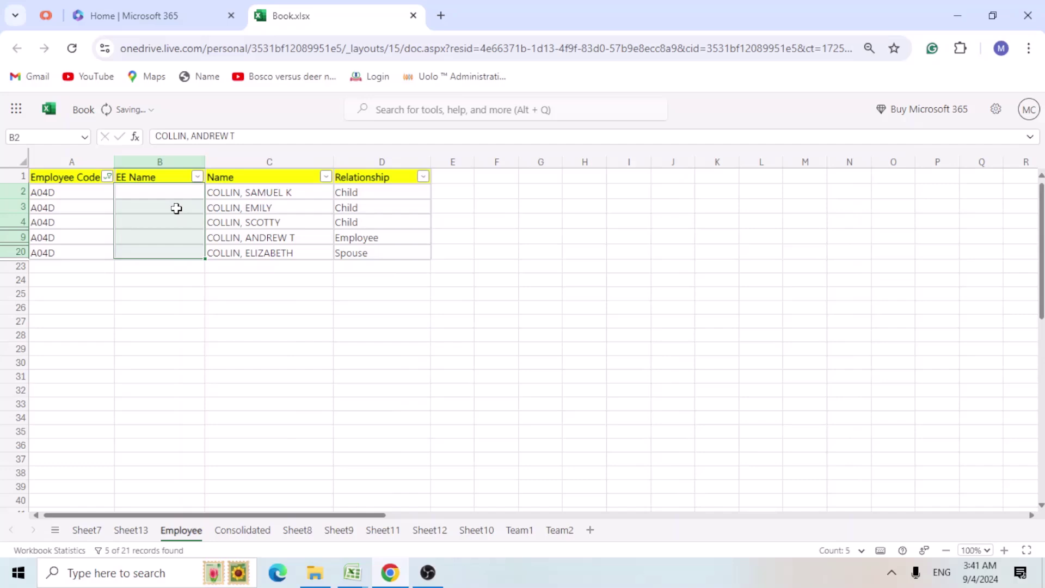
- Clear the Employee Code filter so all rows show again
key(Left)
key(Up)
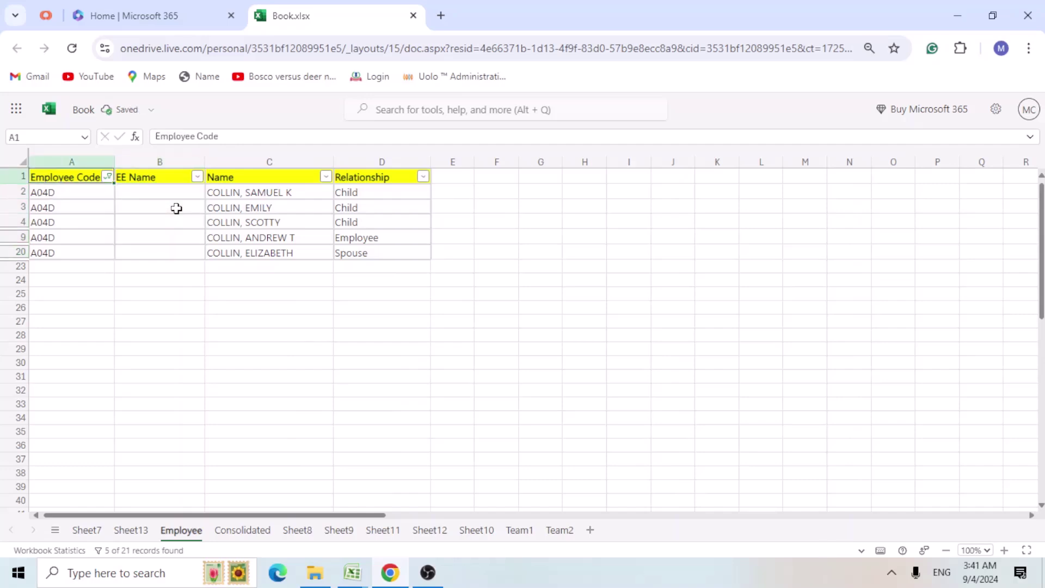
key(alt+Down)
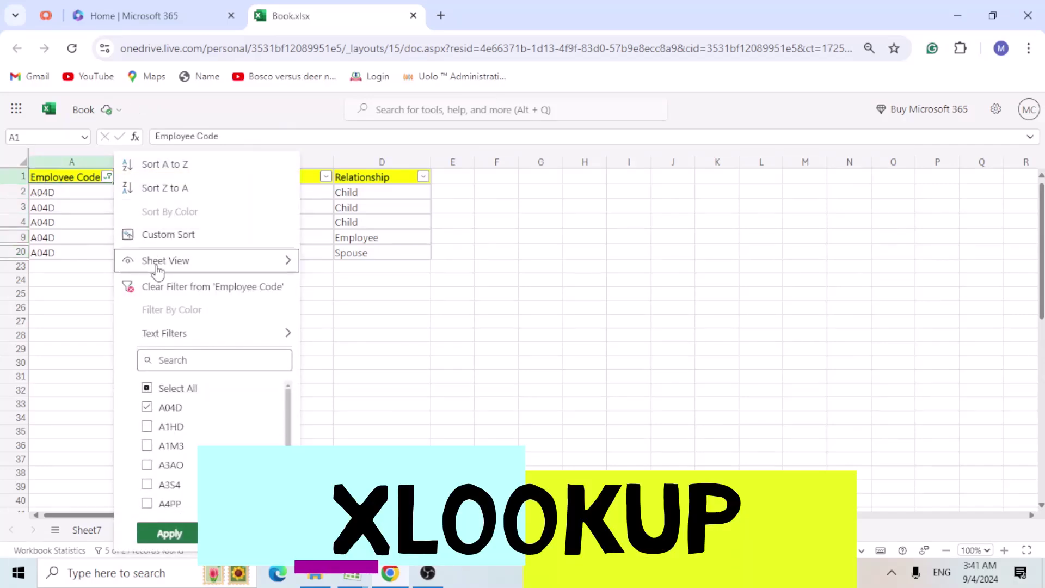
click(137, 284)
click(142, 191)
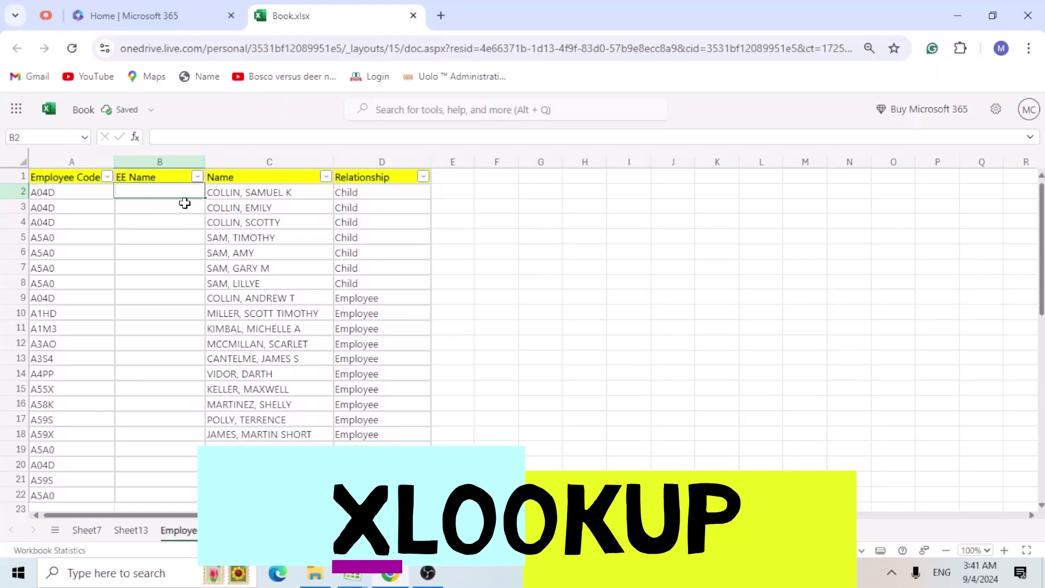
- In B2, start an XLOOKUP with lookup value A2 and lookup array $A$2:$A$22
text(=xlookup)
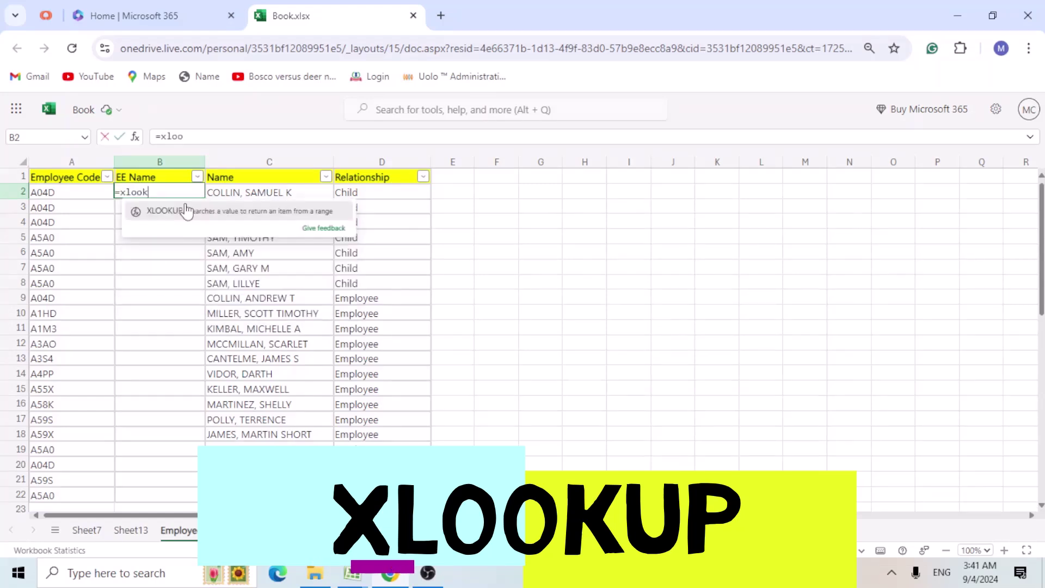
click(186, 211)
click(49, 192)
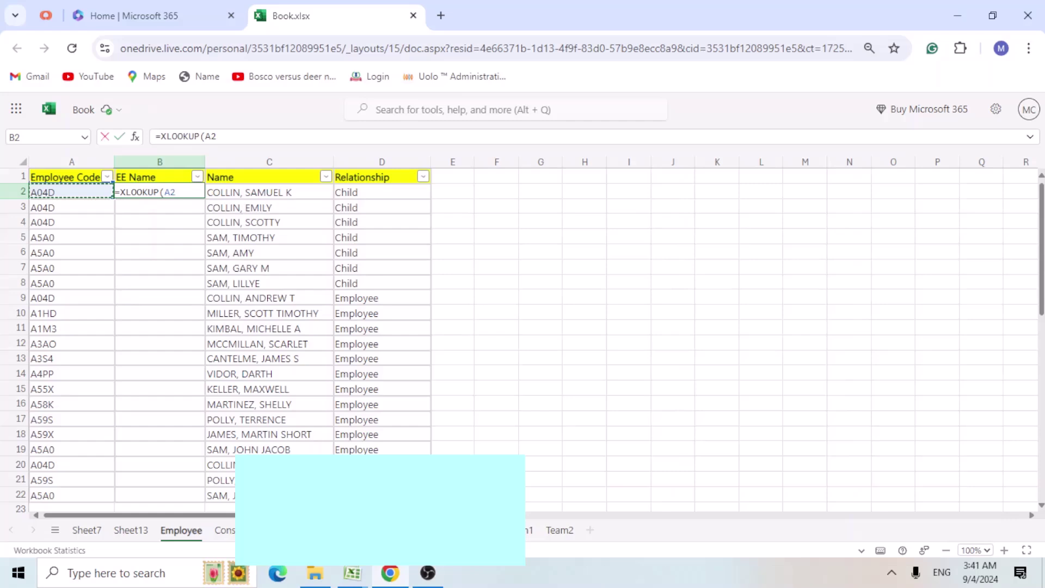
text(,)
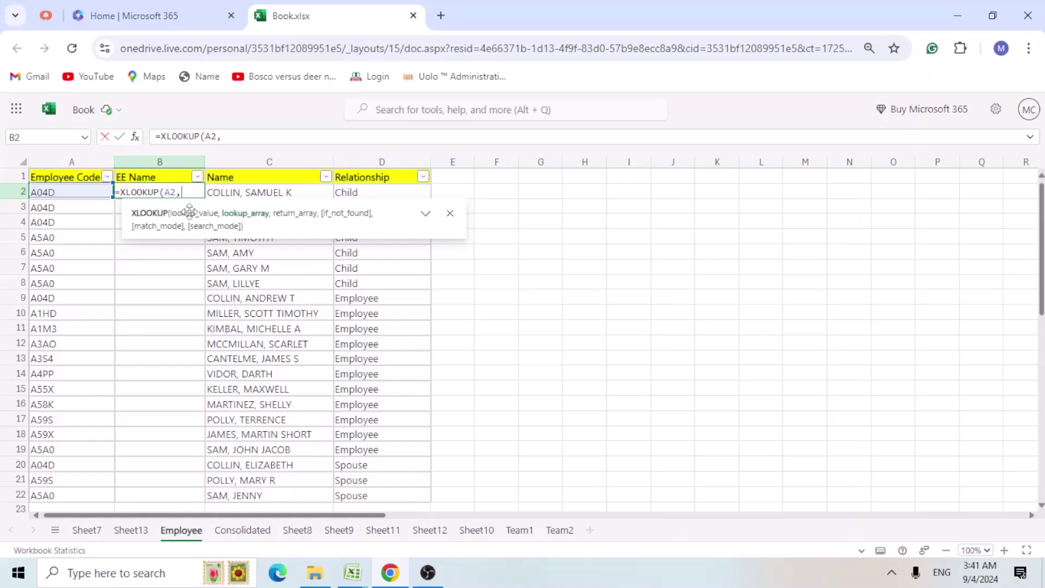
mouse_move(170, 194)
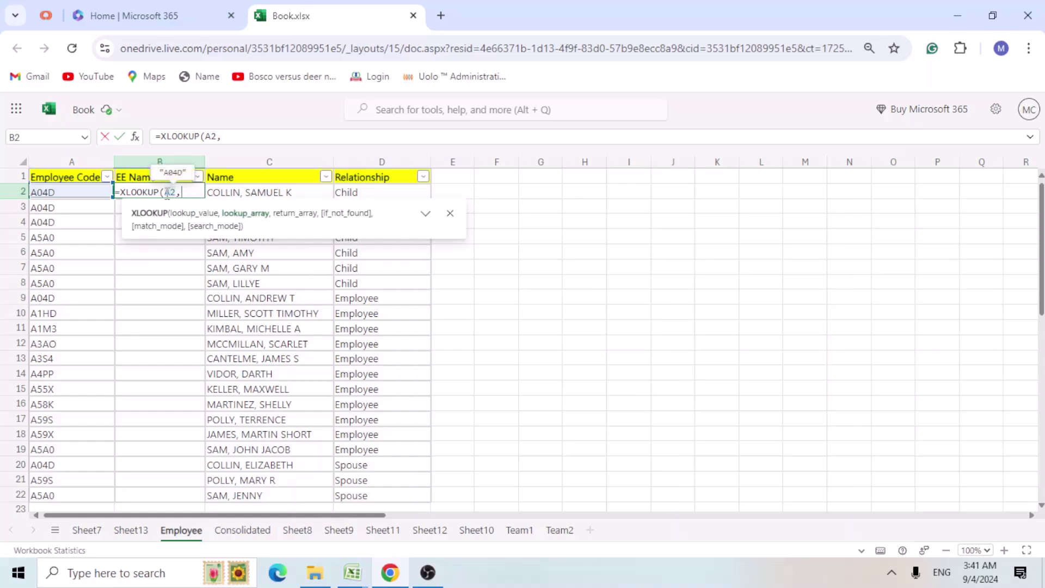
click(66, 189)
key(ctrl+shift+Down)
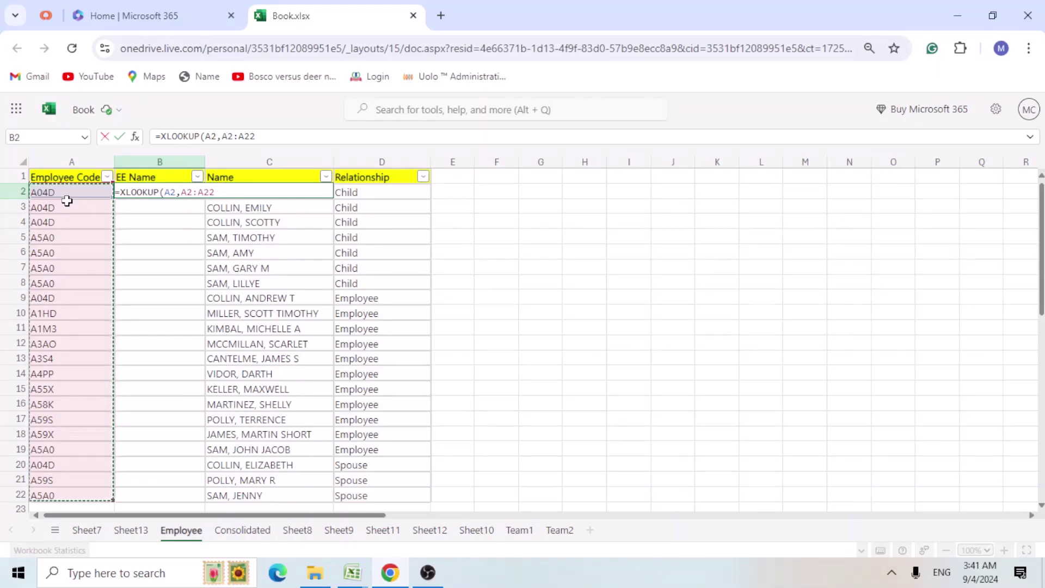
key(F4)
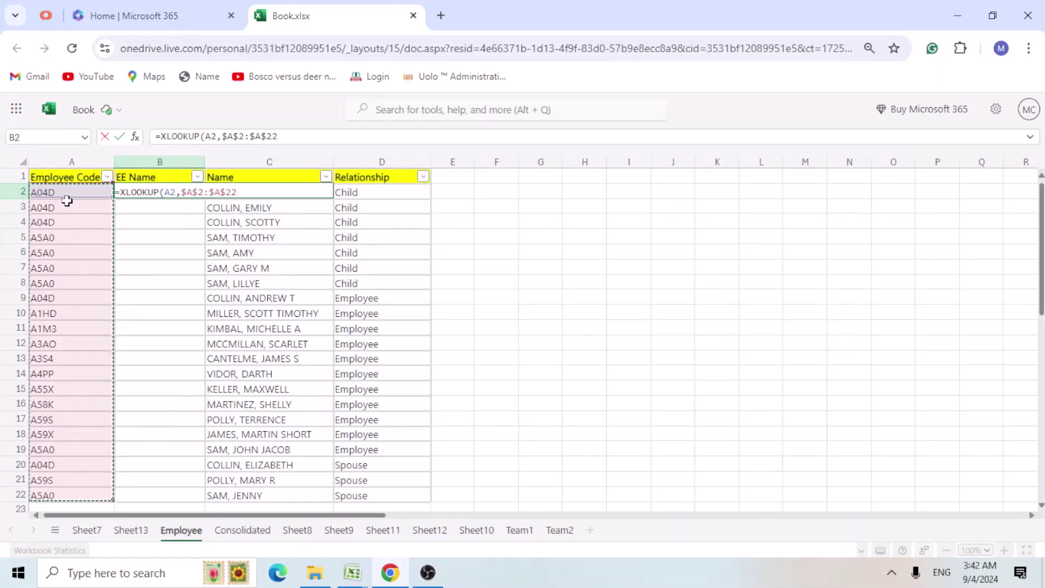
- Add the return array $C$2:$C$22, close the formula and enter it
text(,)
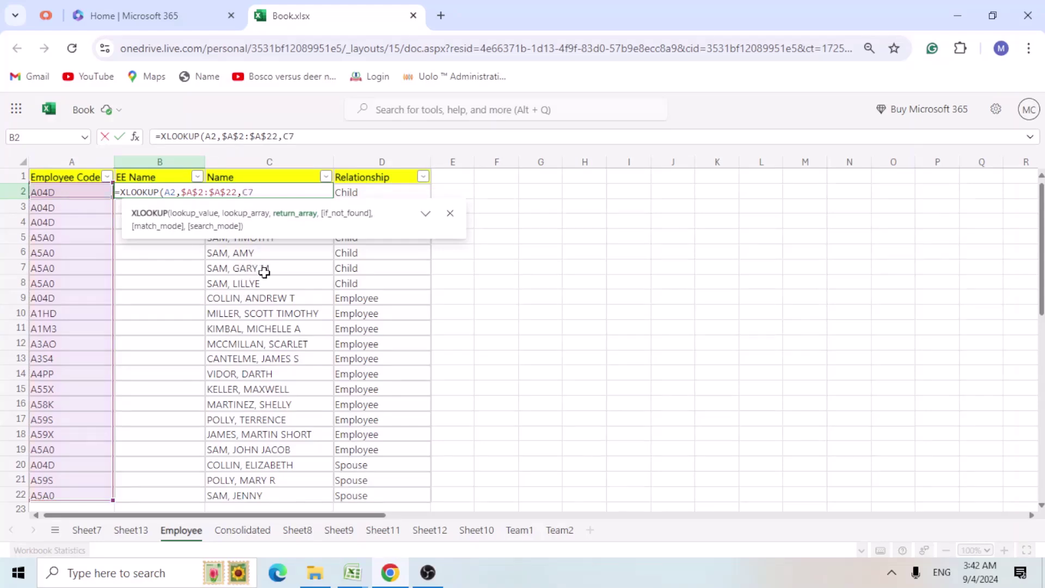
key(ctrl+Up)
key(Down)
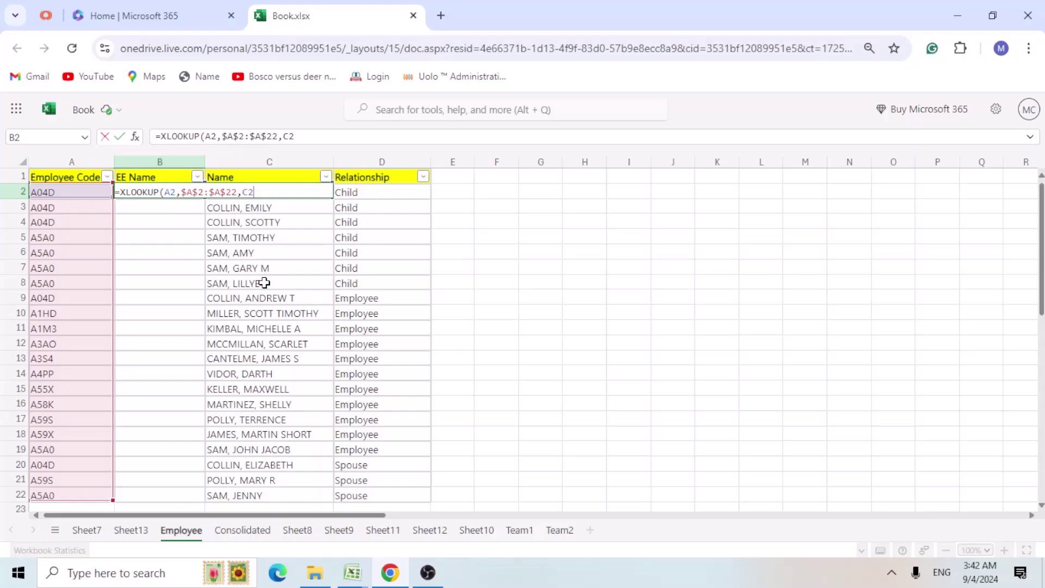
key(ctrl+shift+Down)
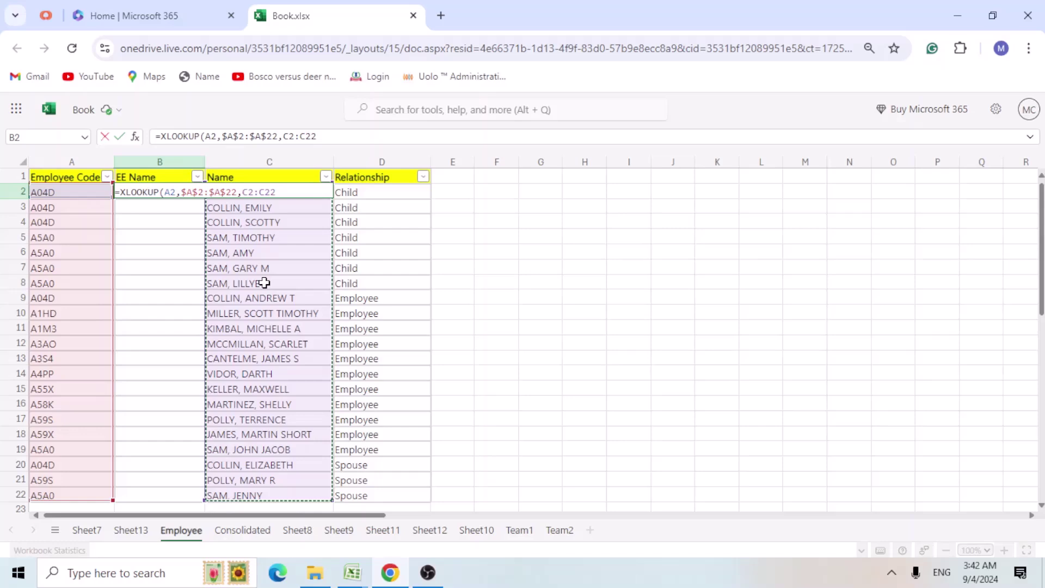
key(F4)
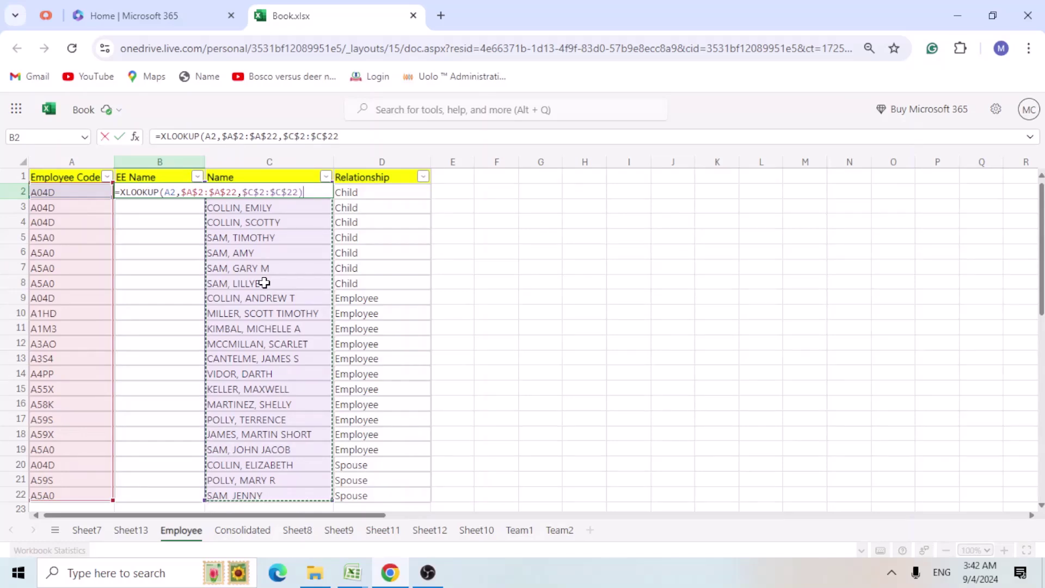
text())
key(Return)
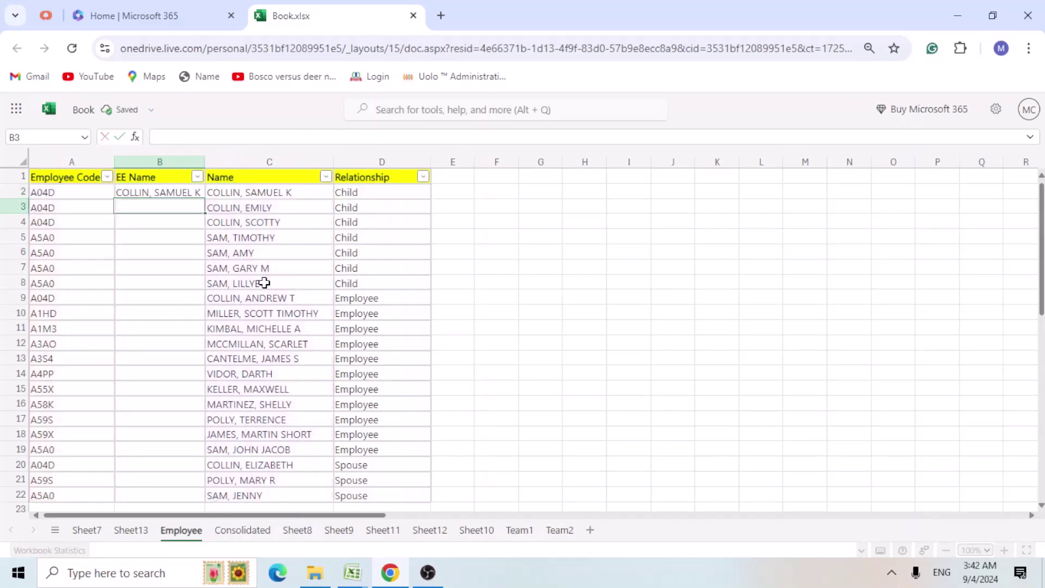
- Copy the XLOOKUP formula from B2 and select B3:B22
key(Up)
key(ctrl+c)
key(Right)
key(Down)
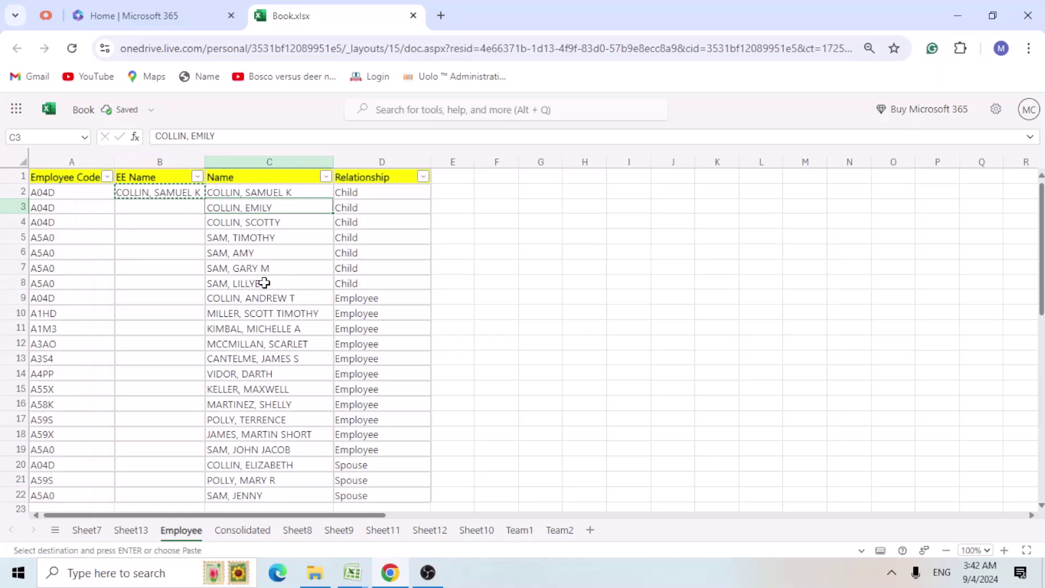
key(ctrl+Down)
key(Left)
key(shift+Up)
key(shift+Up)
key(shift+Up)
key(shift+Up)
key(shift+Up)
key(shift+Up)
key(shift+Up)
key(shift+Up)
key(shift+Up)
key(shift+Up)
key(shift+Up)
key(shift+Up)
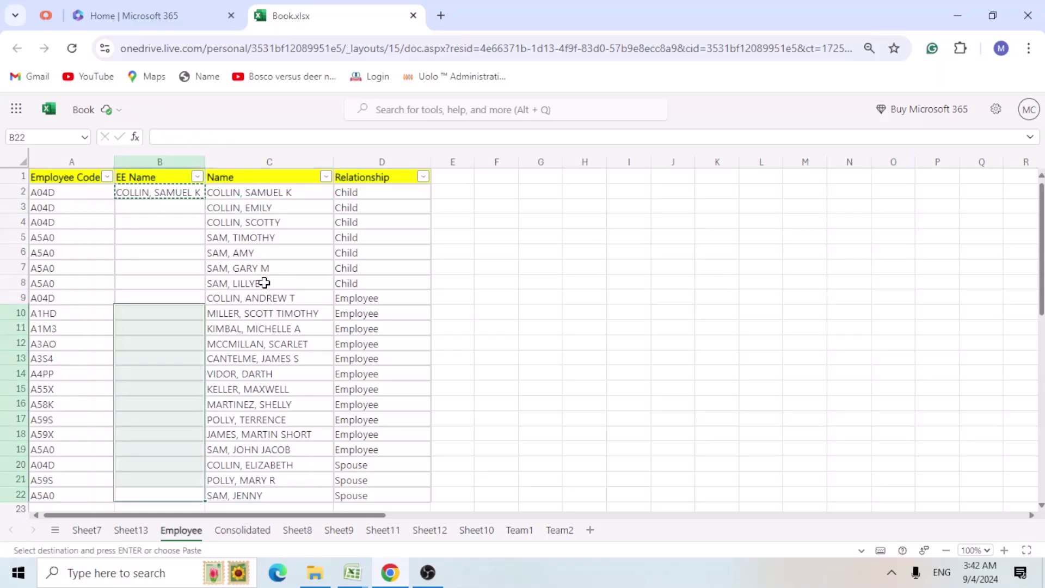
key(shift+Up)
key(shift+Up)
key(shift+Up)
key(shift+Up)
key(shift+Up)
key(shift+Up)
key(shift+Up)
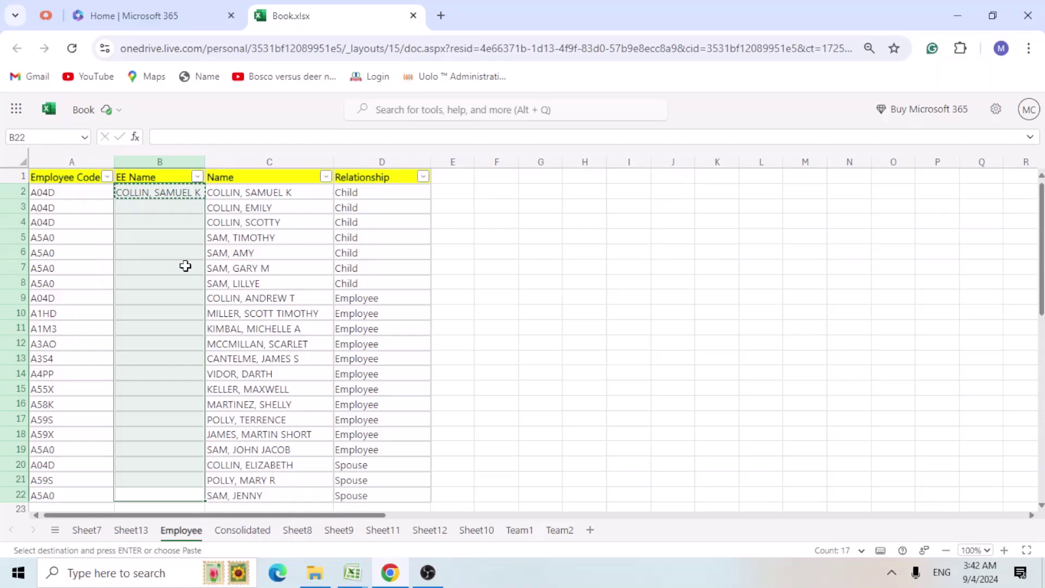
- Paste the XLOOKUP formula into B3:B22 so every row shows its EE Name
click(171, 196)
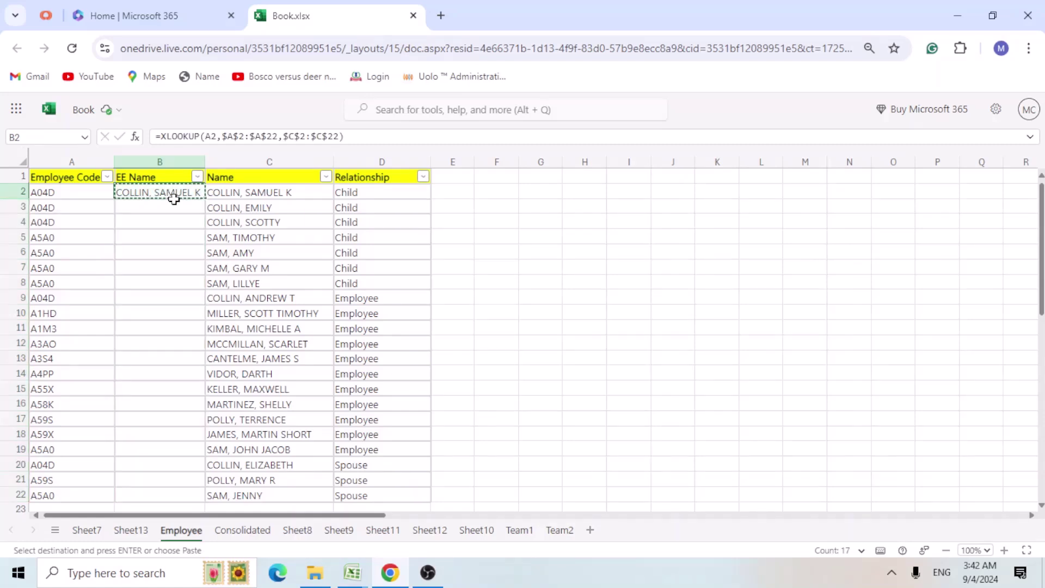
key(Down)
key(Right)
key(ctrl+Down)
key(Left)
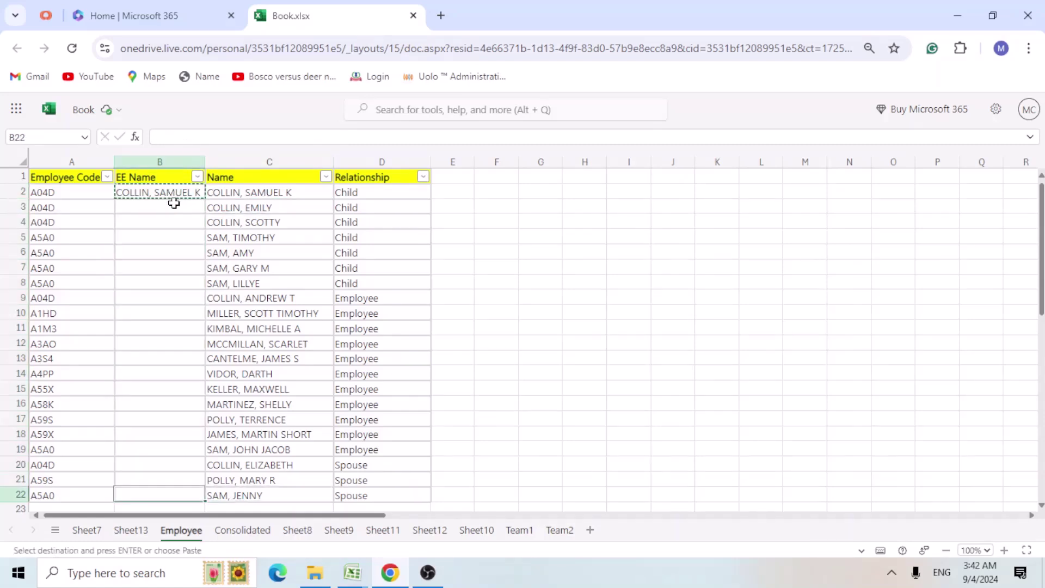
key(shift+Up)
key(shift+Up)
key(shift+Up)
key(shift+Up)
key(shift+Up)
key(shift+Up)
key(shift+Up)
key(shift+Up)
key(shift+Up)
key(shift+Up)
key(shift+Up)
key(shift+Up)
key(shift+Up)
key(shift+Up)
key(shift+Up)
key(shift+Up)
key(shift+Up)
key(shift+Up)
key(shift+Up)
key(shift+Up)
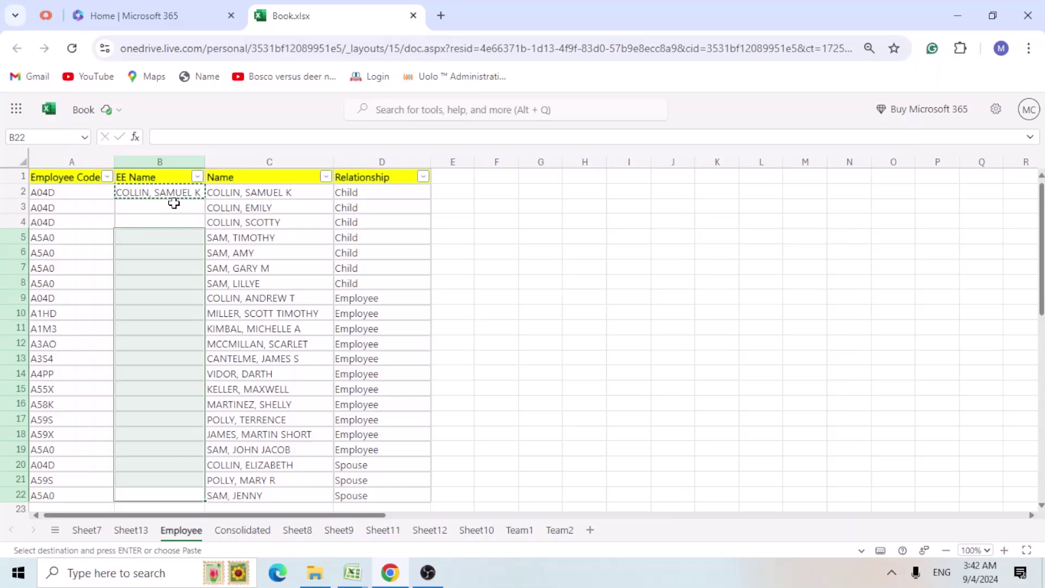
key(shift+Down)
key(ctrl+v)
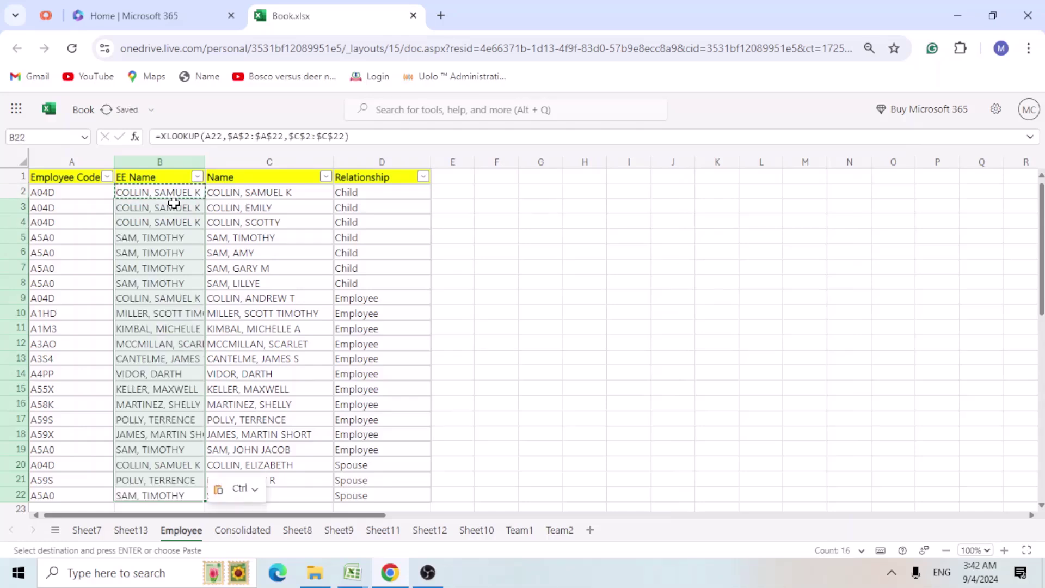
key(ctrl+Down)
key(Up)
key(Up)
key(Up)
key(Up)
key(ctrl+Home)
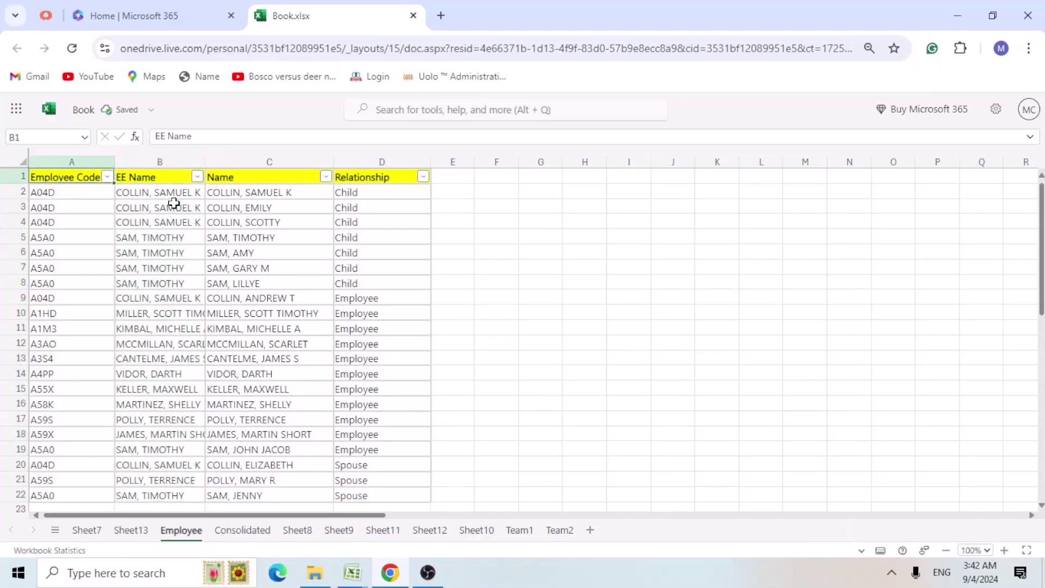
- Filter Employee Code to show only the A04D rows
key(alt+Down)
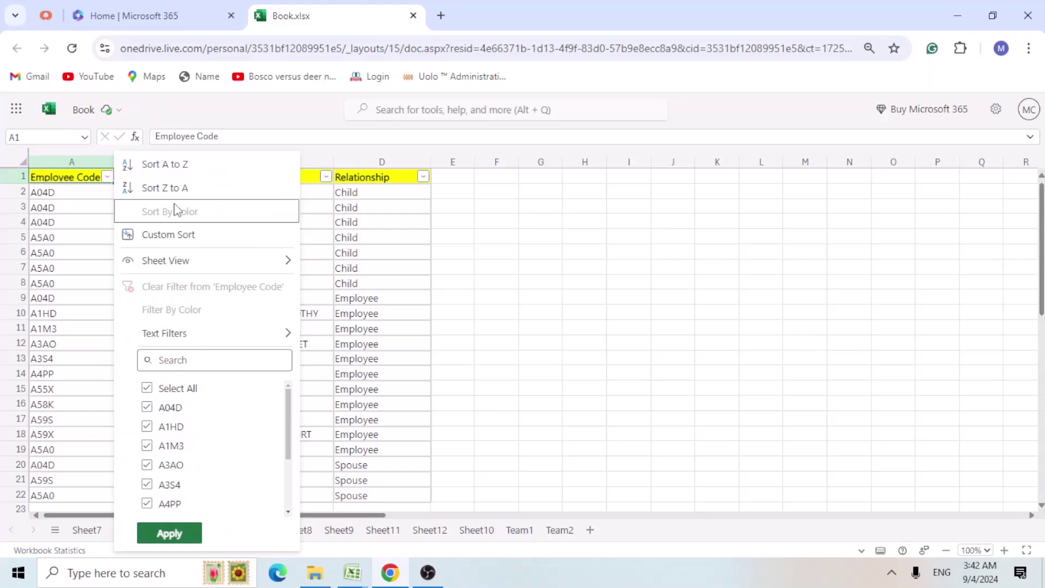
click(147, 388)
click(147, 407)
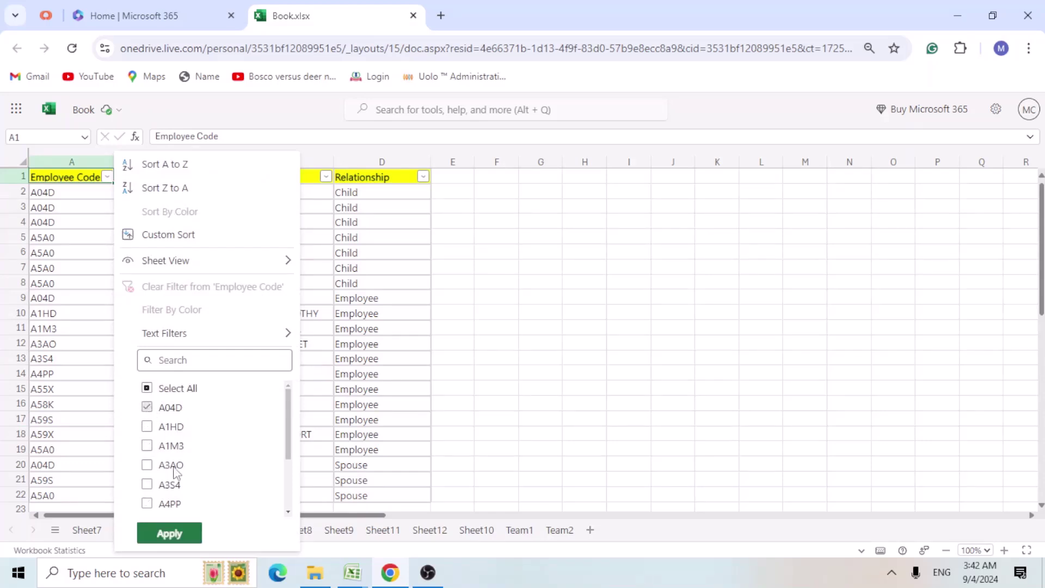
click(173, 538)
click(235, 299)
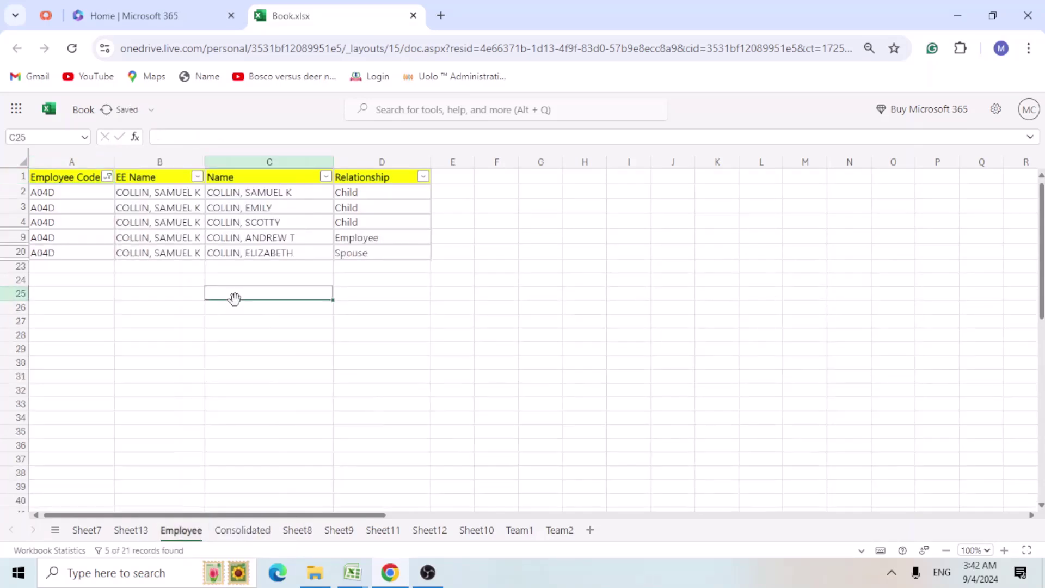
- AutoFit the EE Name column, verify the A04D names, then clear the Employee Code filter
double_click(205, 161)
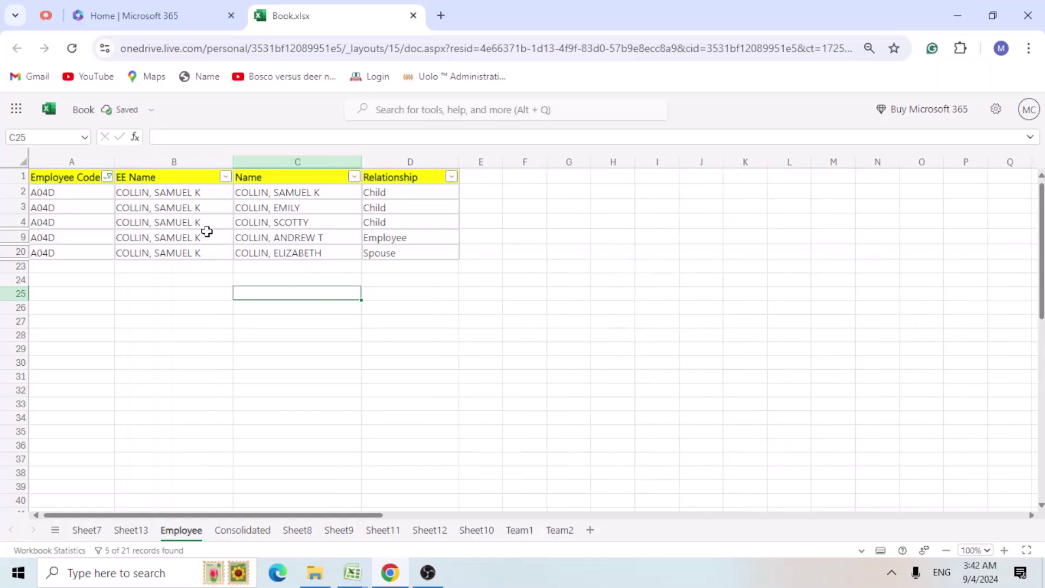
click(280, 195)
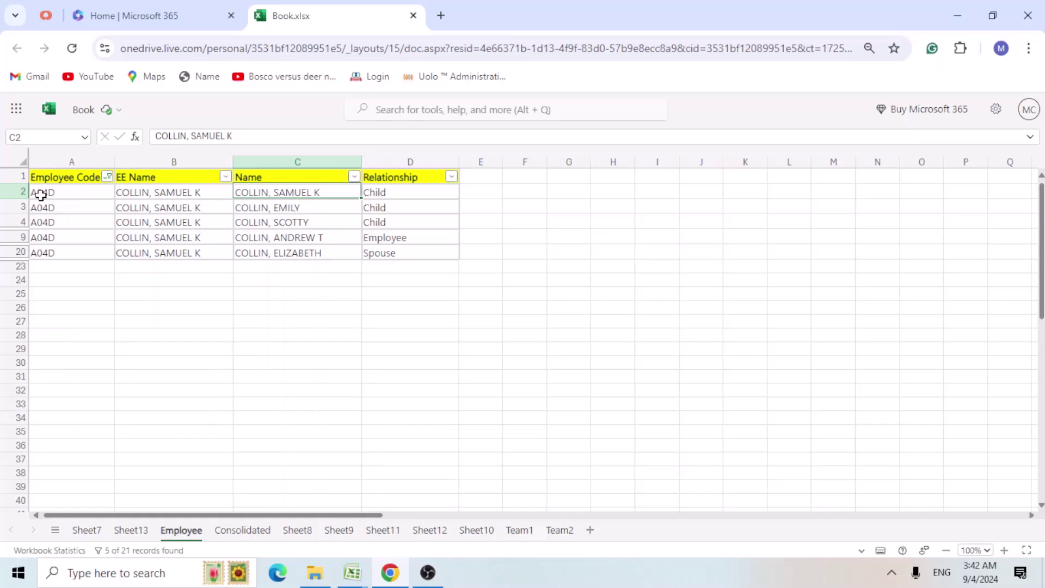
drag(149, 193, 160, 254)
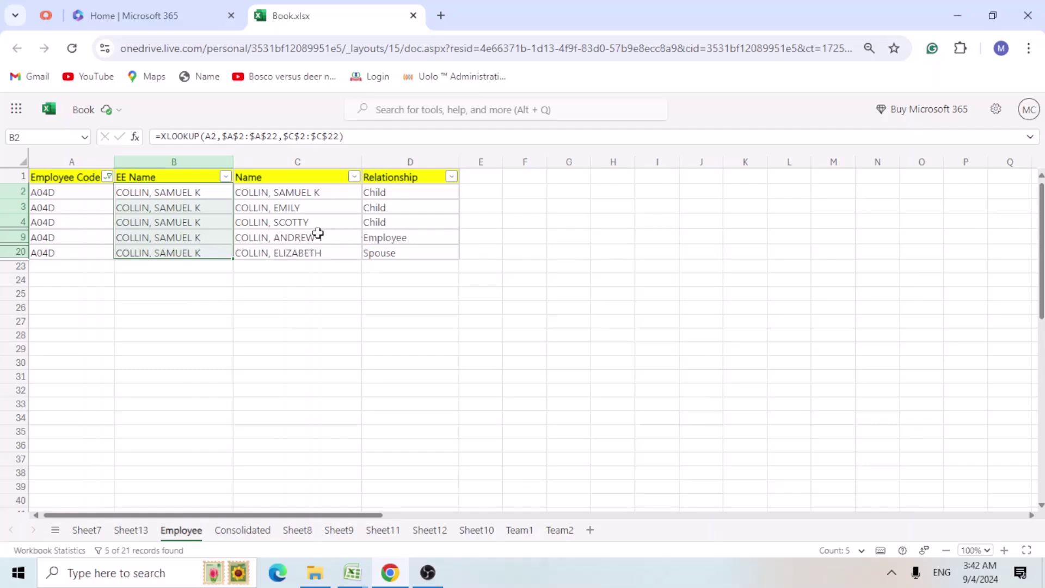
click(318, 234)
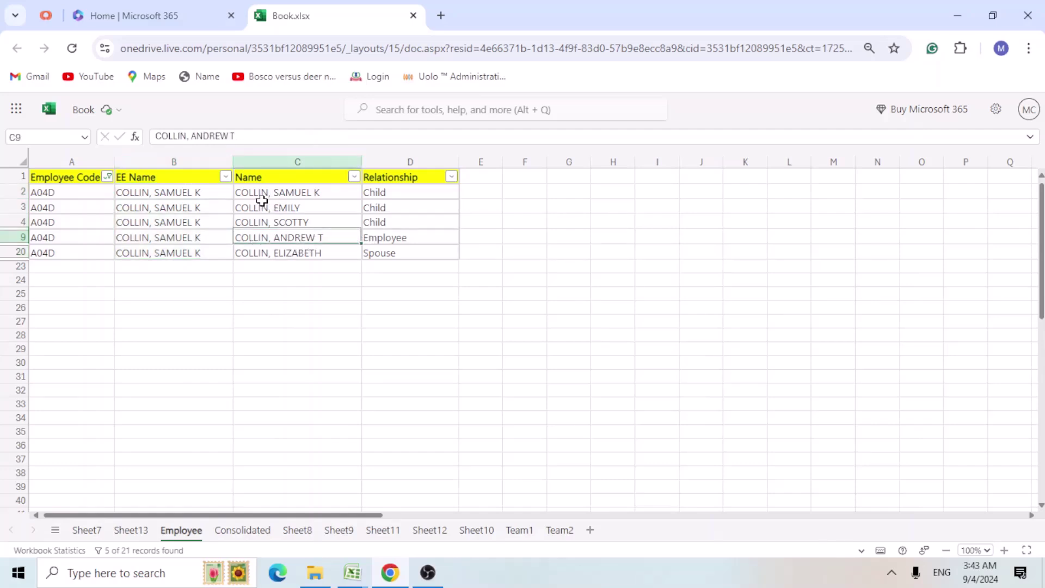
drag(163, 192, 159, 253)
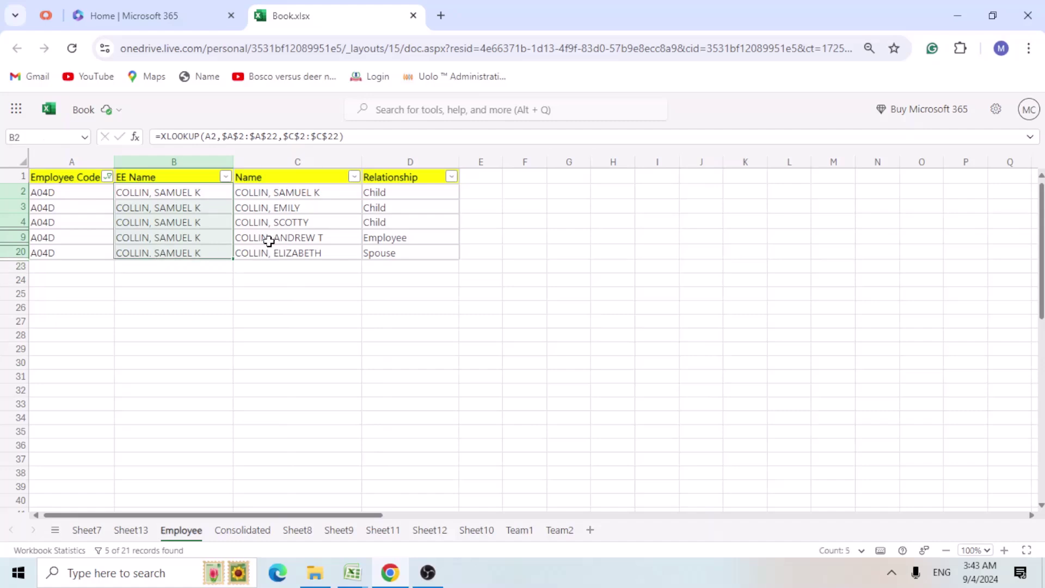
click(108, 177)
click(169, 288)
- After checking A2 and the B2 formula, delete all XLOOKUP results in B2:B22
click(46, 195)
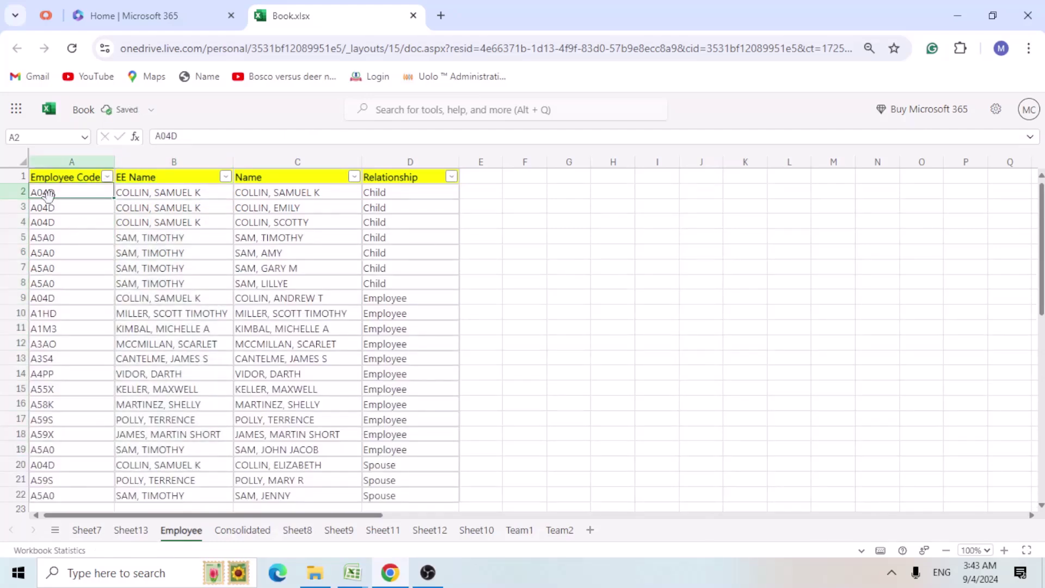
click(169, 198)
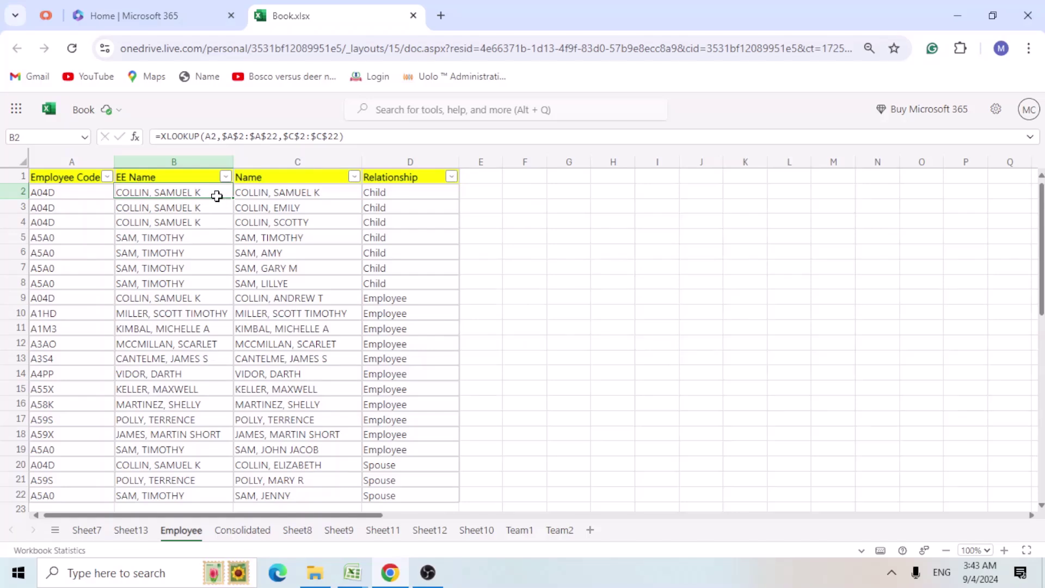
click(33, 191)
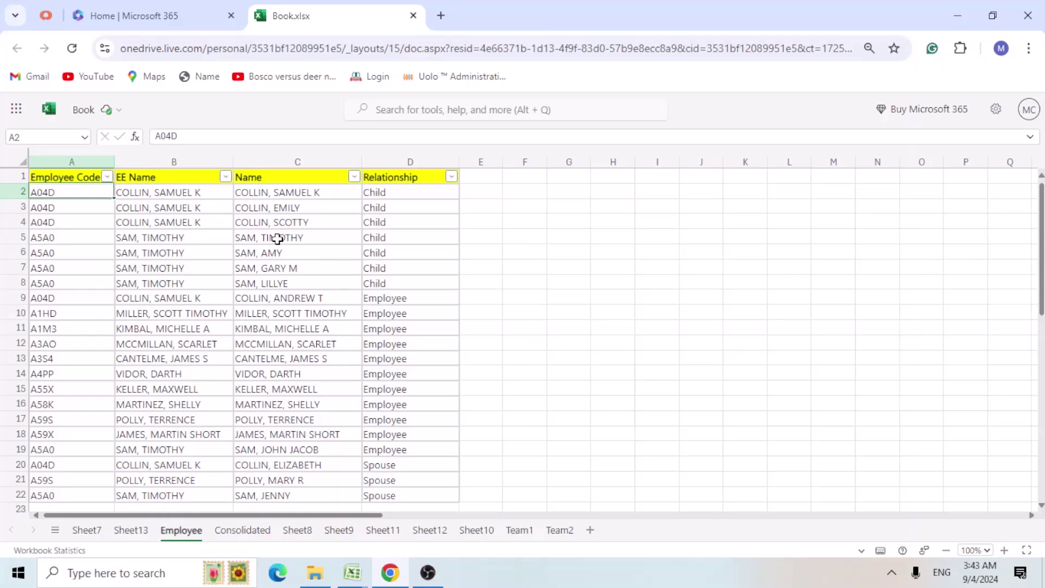
click(18, 190)
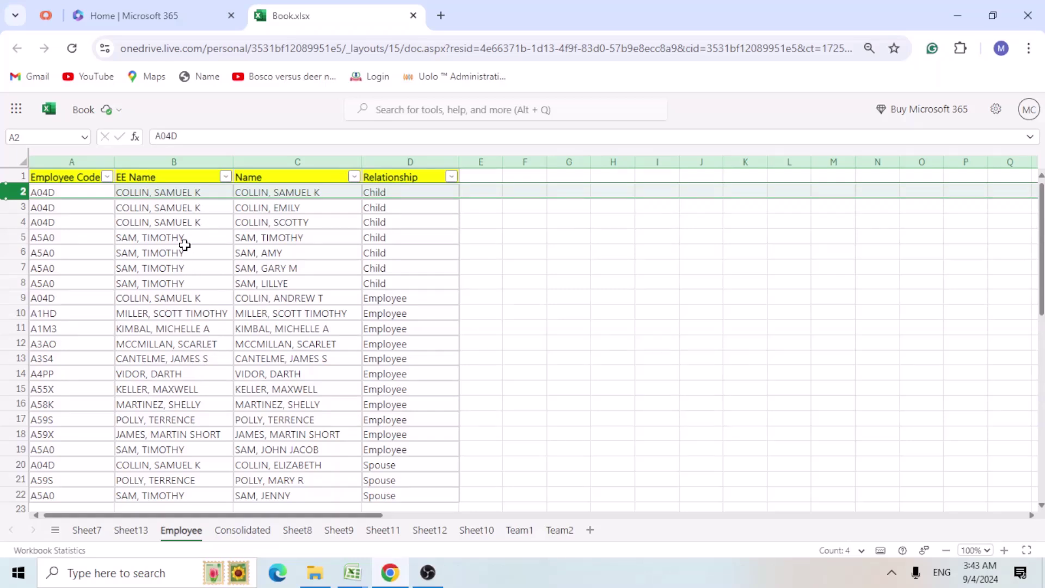
key(Right)
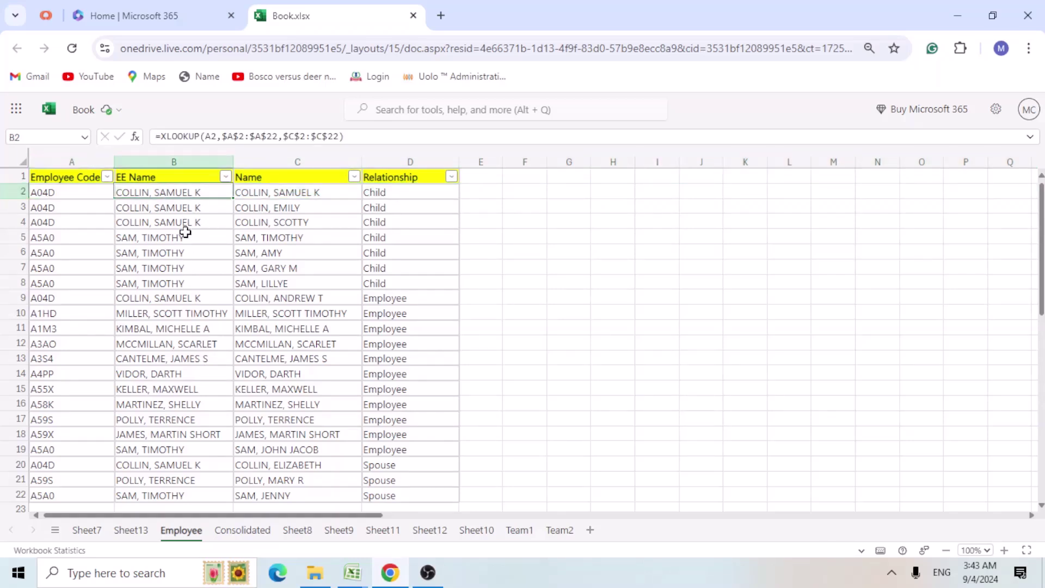
key(ctrl+shift+Down)
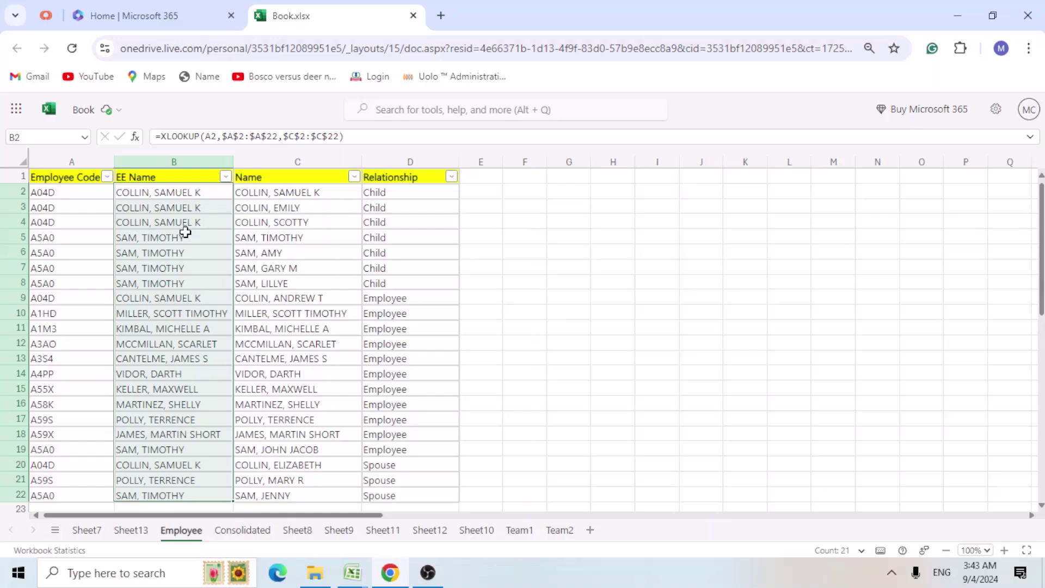
key(Delete)
key(Right)
key(Right)
key(Right)
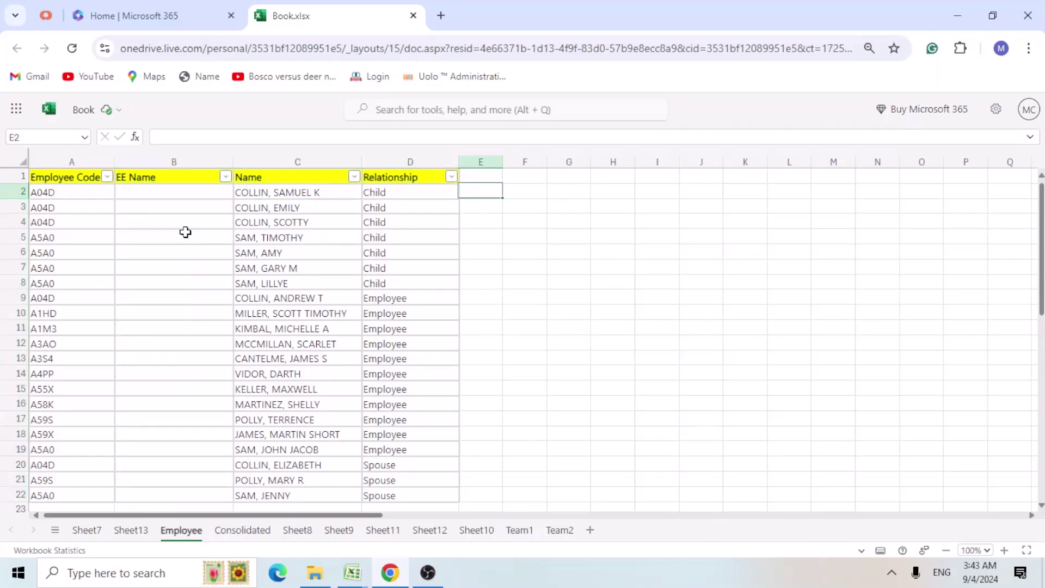
- Filter the Relationship column to show only Employee rows
click(452, 178)
click(492, 389)
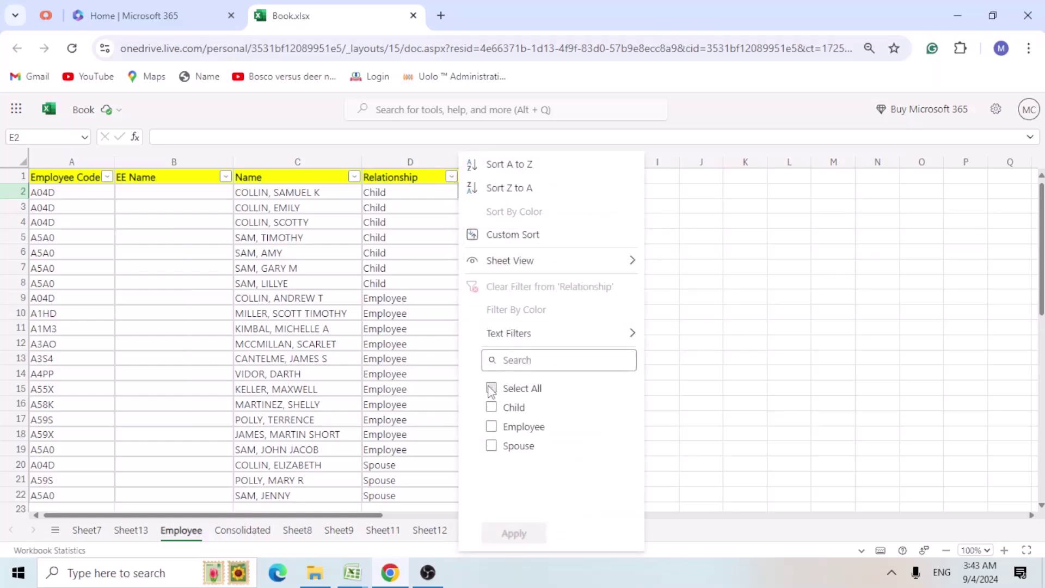
click(491, 426)
click(516, 534)
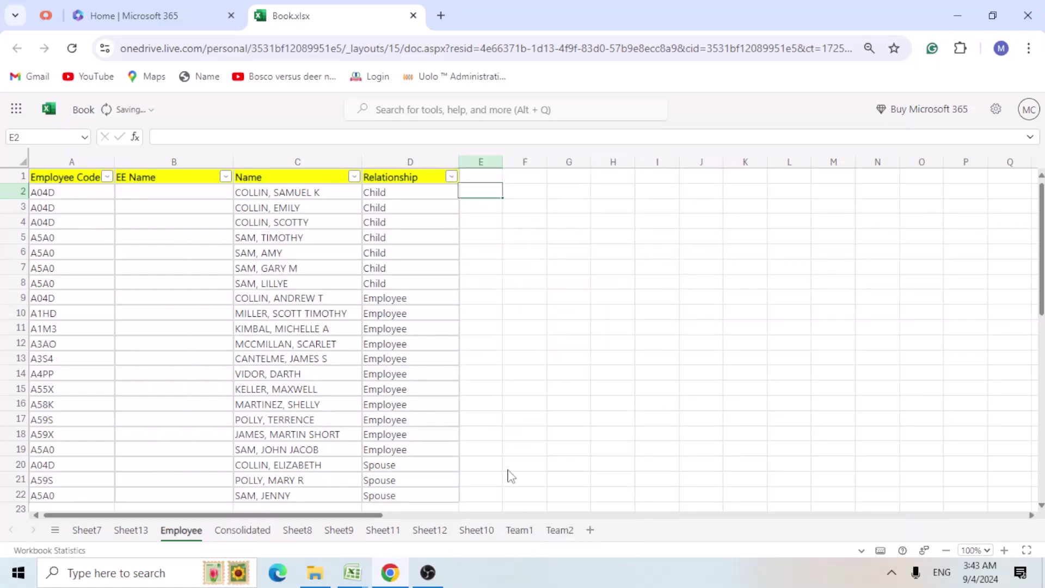
- Put the value 1 in column E beside every visible Employee row (E9:E19)
click(479, 194)
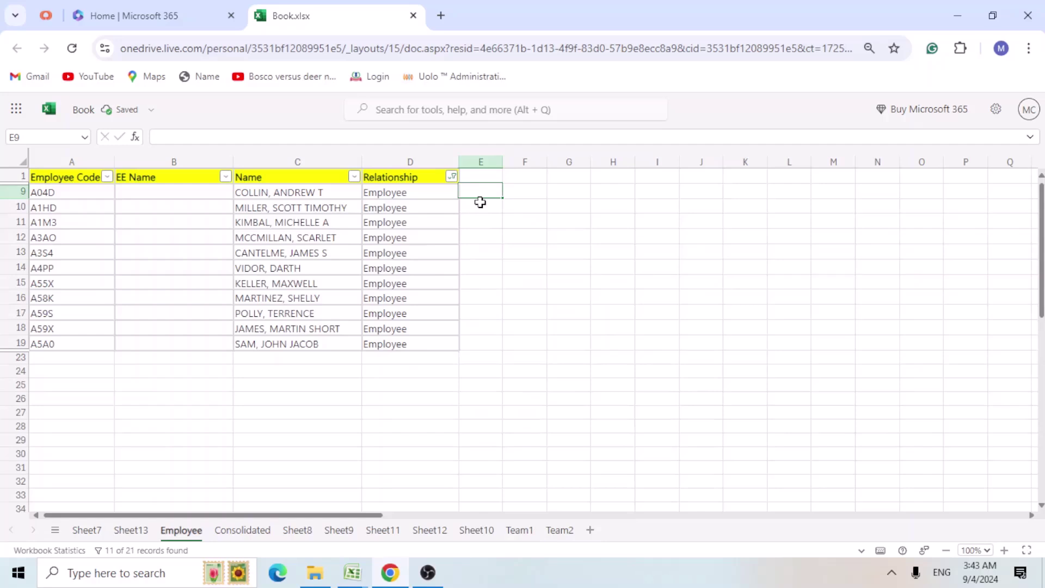
text(1)
key(Return)
key(Up)
key(ctrl+c)
key(Left)
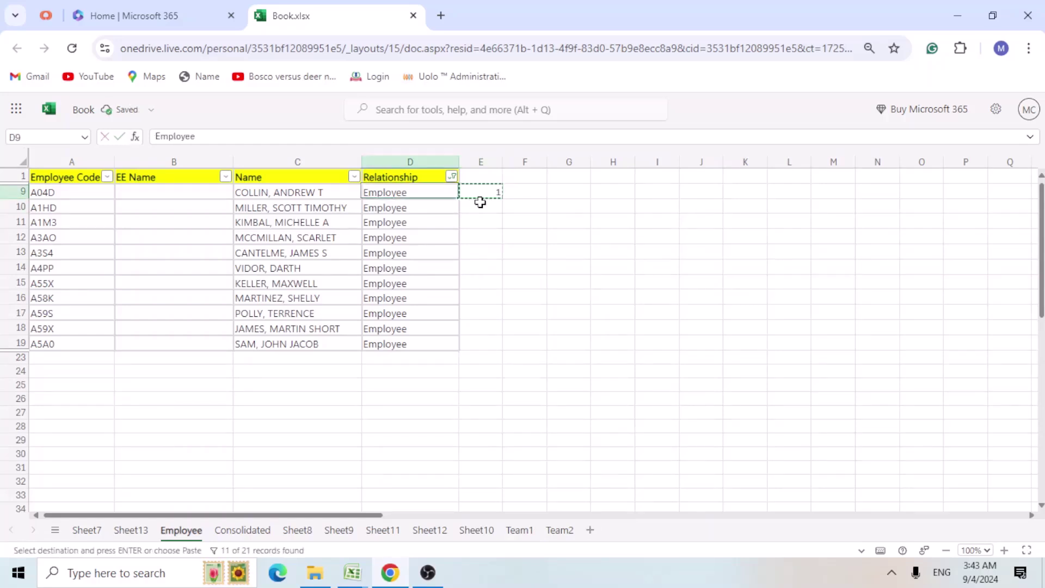
key(ctrl+Down)
key(Right)
key(ctrl+shift+Up)
key(ctrl+v)
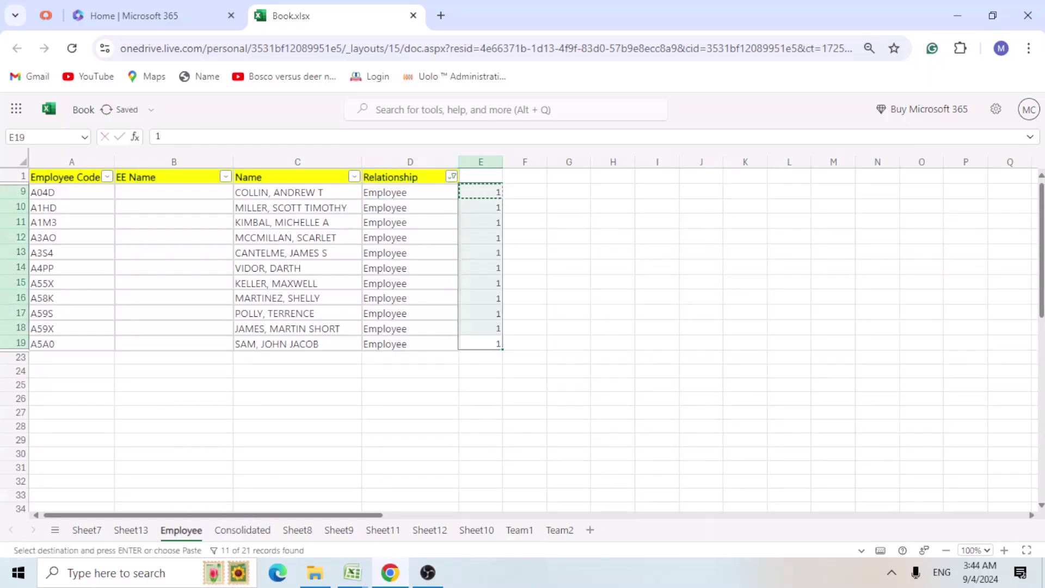
key(Escape)
- Change the Relationship filter to show only Child and Spouse rows
key(Up)
key(Up)
key(Up)
key(Up)
key(Up)
key(Up)
key(Up)
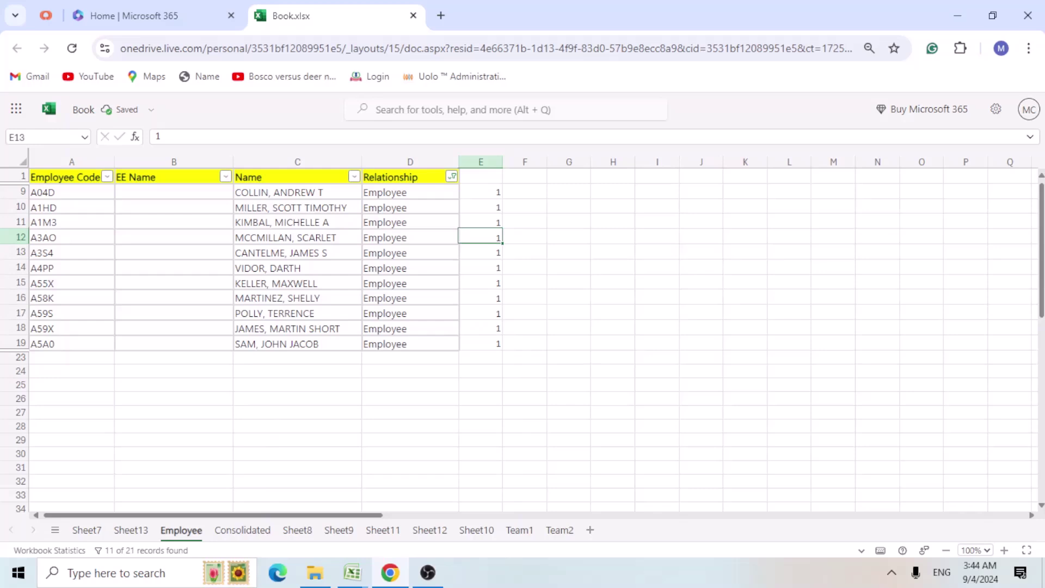
key(Left)
key(Up)
key(ctrl+Up)
key(alt+Down)
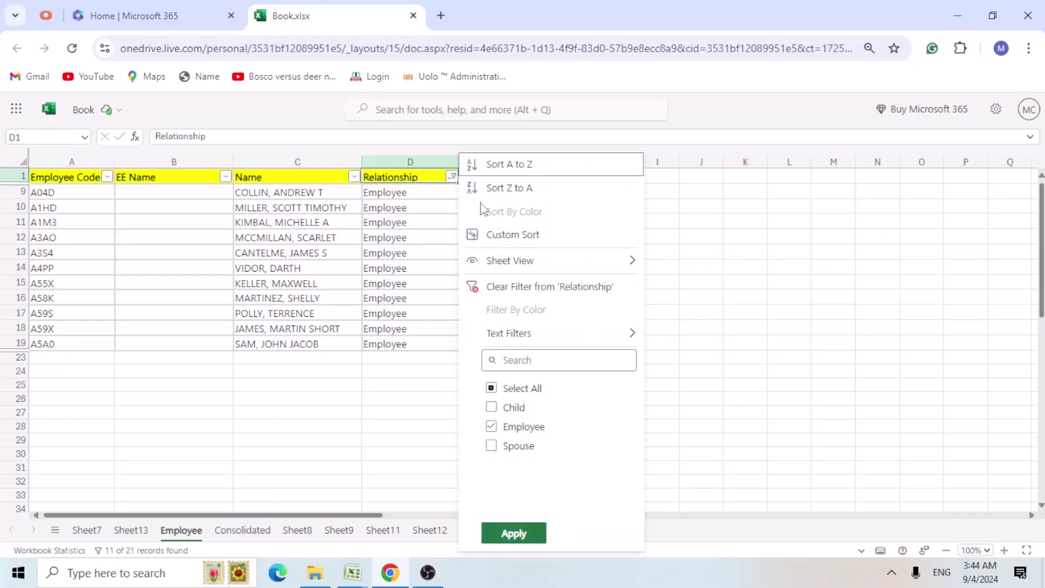
key(Down)
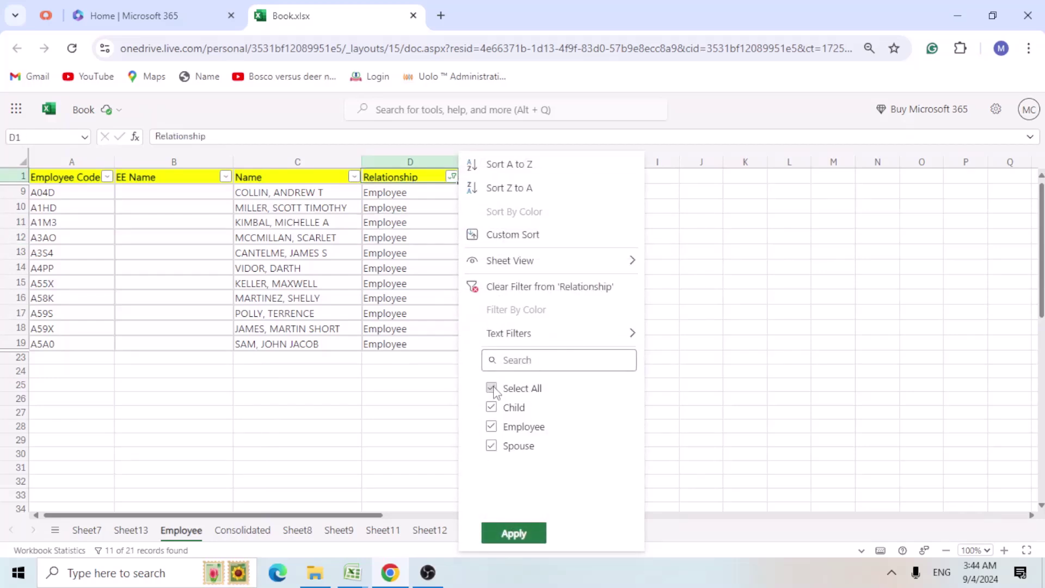
click(491, 388)
click(491, 408)
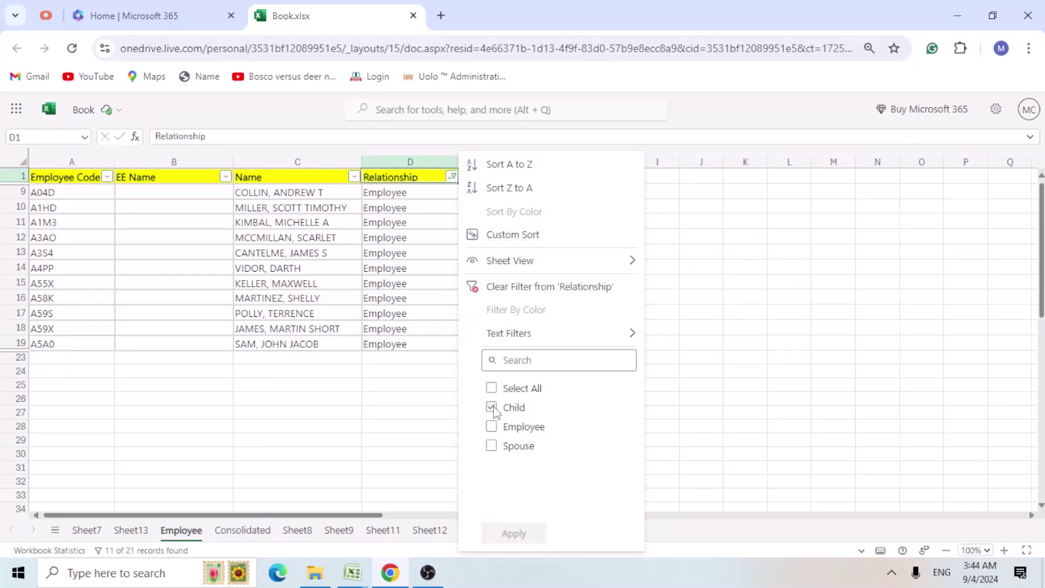
click(493, 446)
click(520, 532)
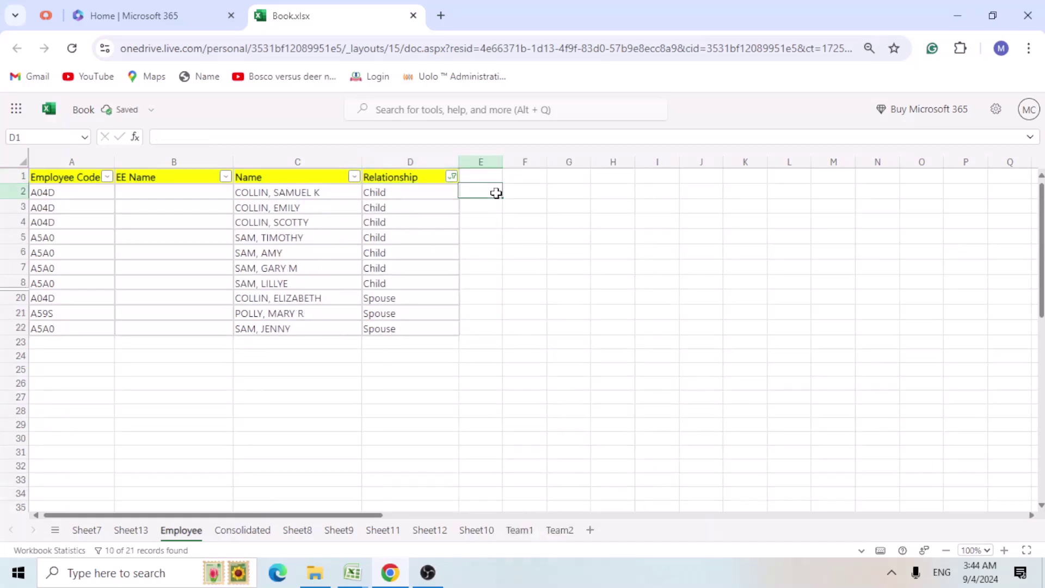
- Fill the value 2 into column E for all visible Child and Spouse rows
text(2)
key(Return)
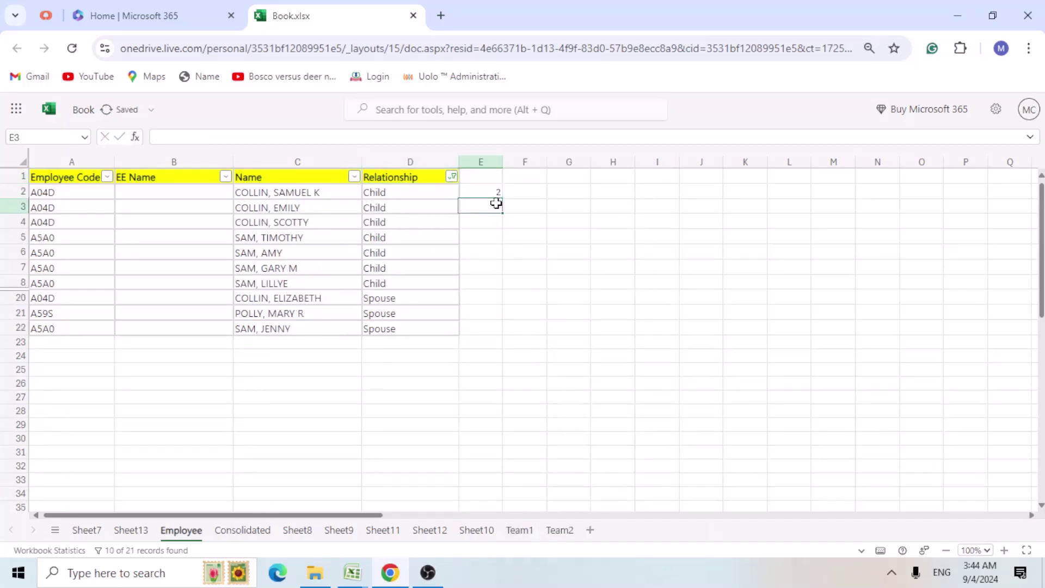
key(ctrl+Down)
key(Left)
key(ctrl+Up)
key(Right)
key(ctrl+shift+Up)
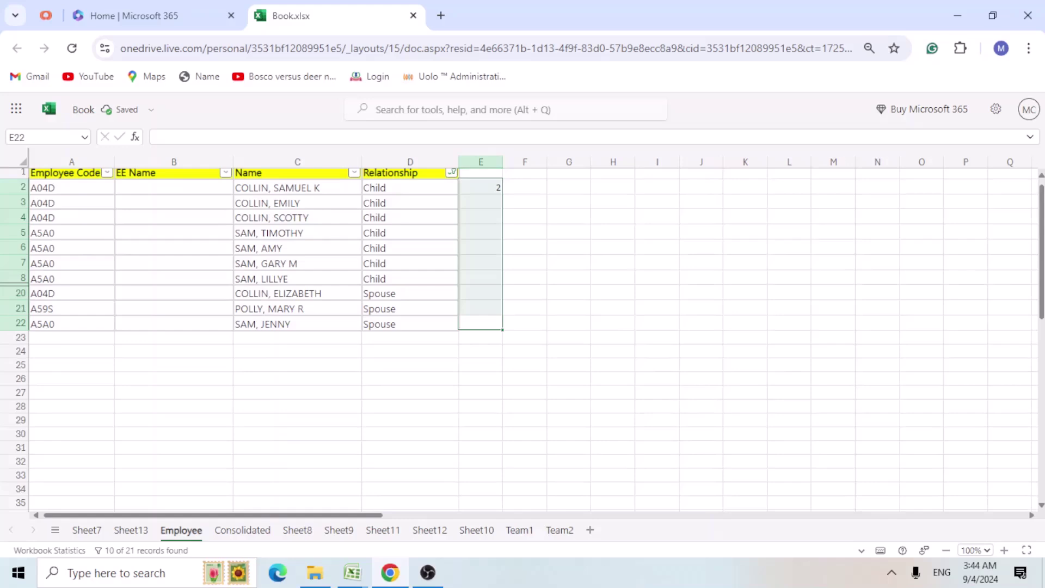
key(ctrl+d)
- Type the header Sort in E1
key(ctrl+Up)
key(Up)
text(S)
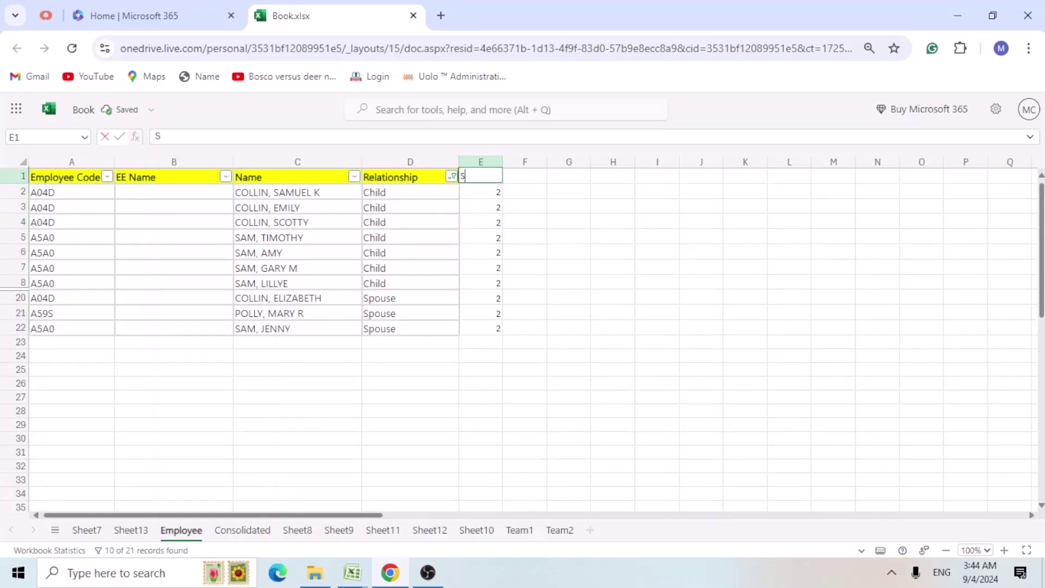
text(ort)
key(Left)
key(alt+Down)
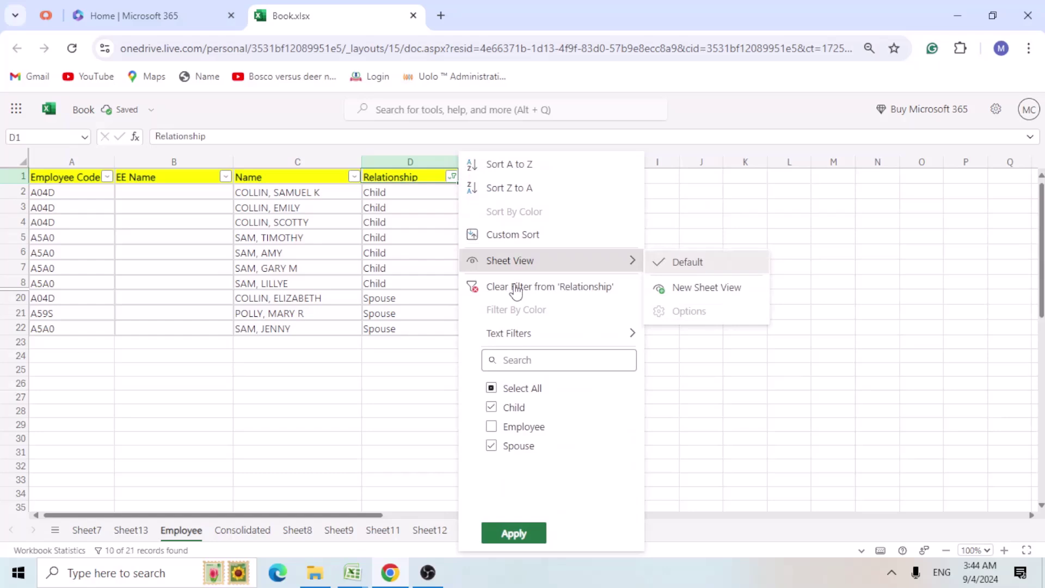
- Clear the Relationship filter and reapply Data > Filter over A1:E22 to include Sort
click(513, 287)
drag(41, 178, 483, 203)
key(ctrl+shift+Down)
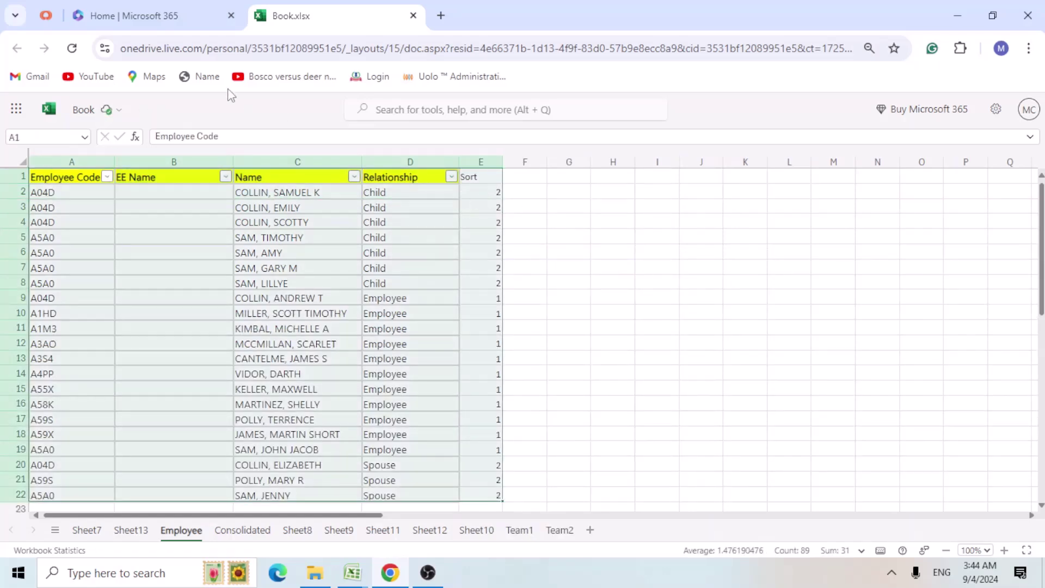
mouse_move(261, 116)
click(293, 137)
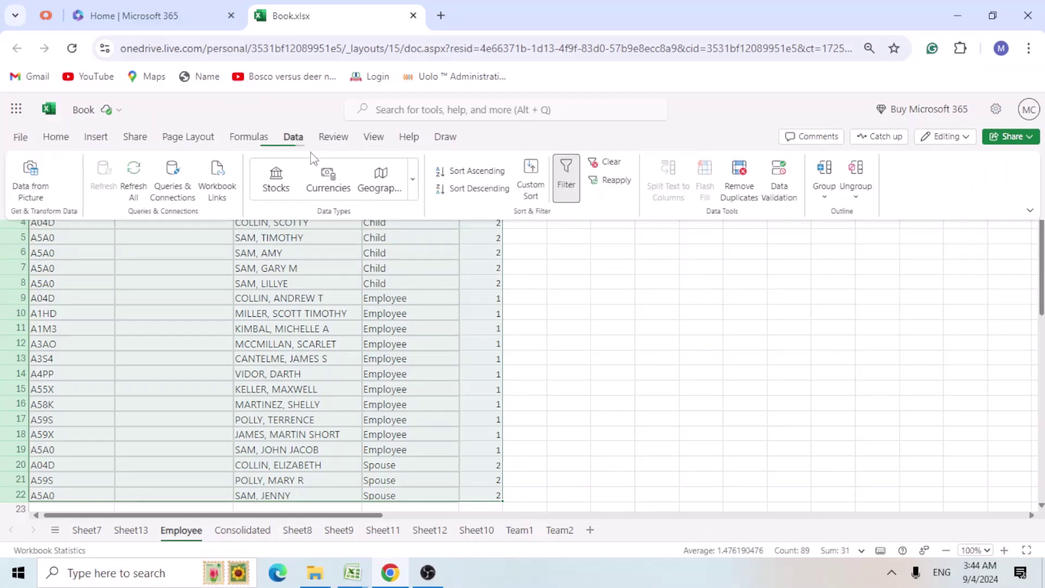
click(566, 182)
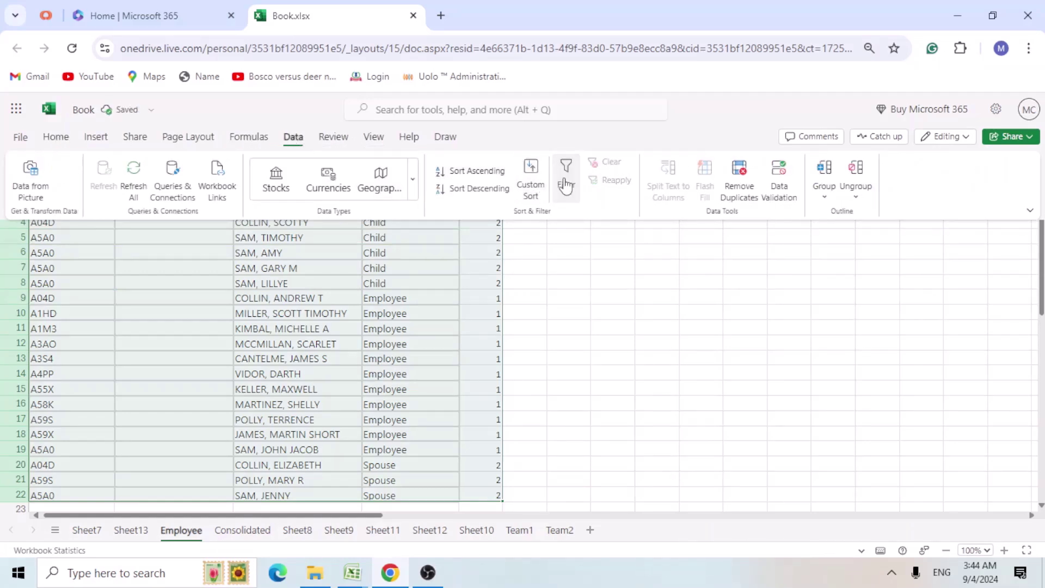
click(497, 266)
- Sort the table by the Sort column, smallest to largest
key(Left)
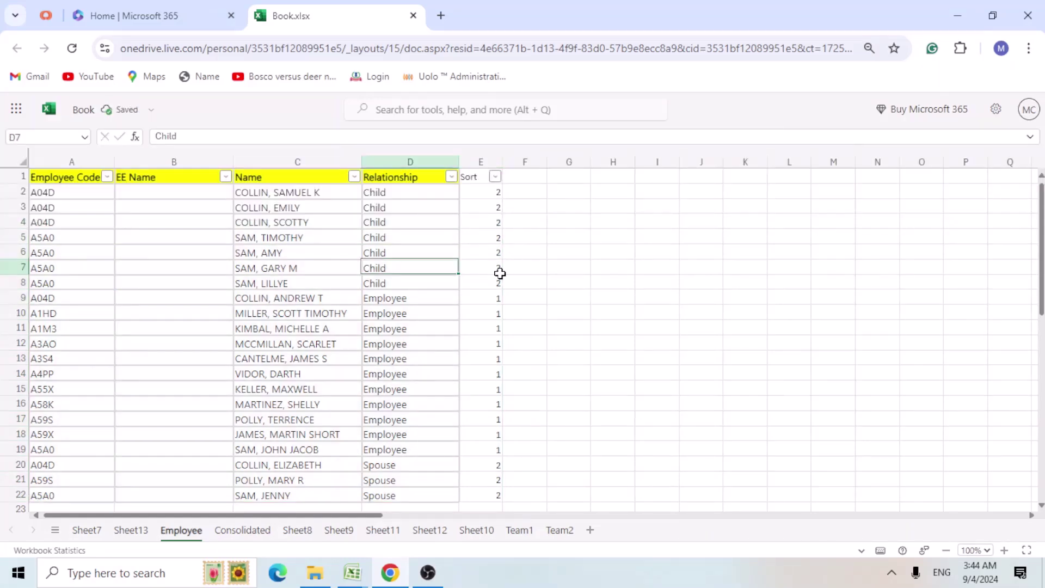
key(Up)
key(Up)
key(Up)
key(Up)
key(Up)
key(Up)
key(Right)
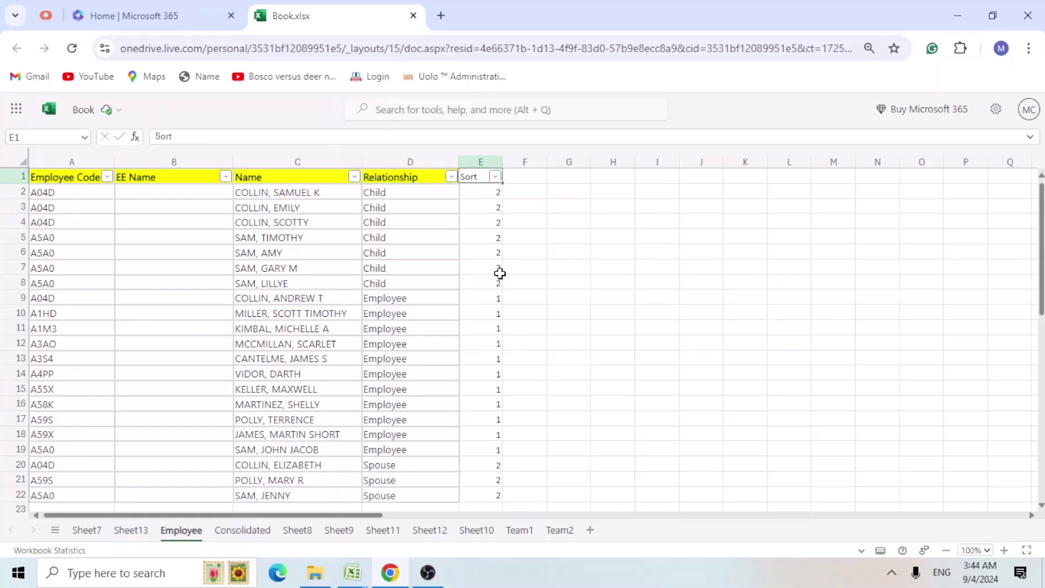
key(alt+Down)
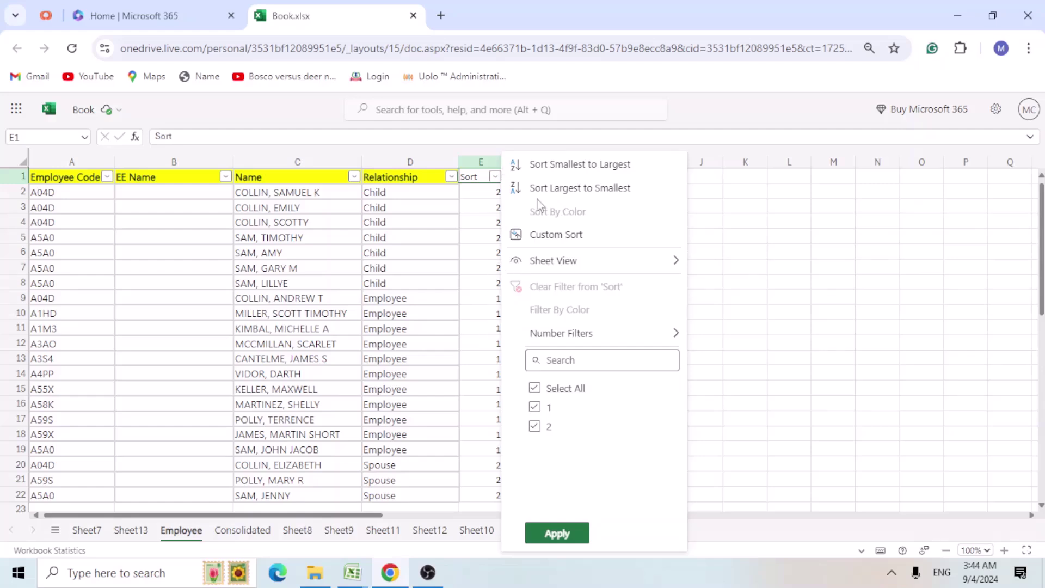
click(551, 166)
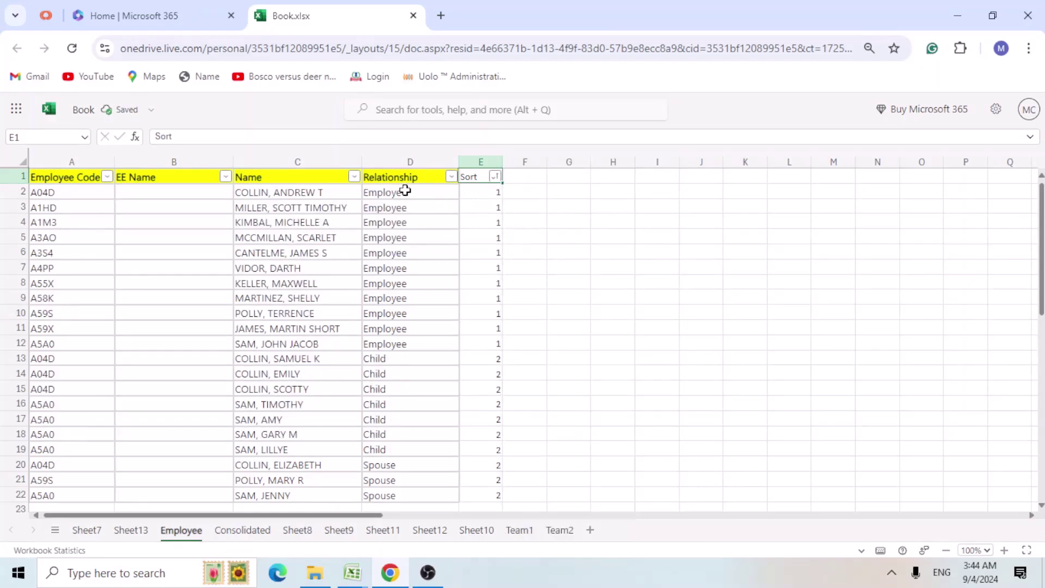
drag(406, 190, 402, 346)
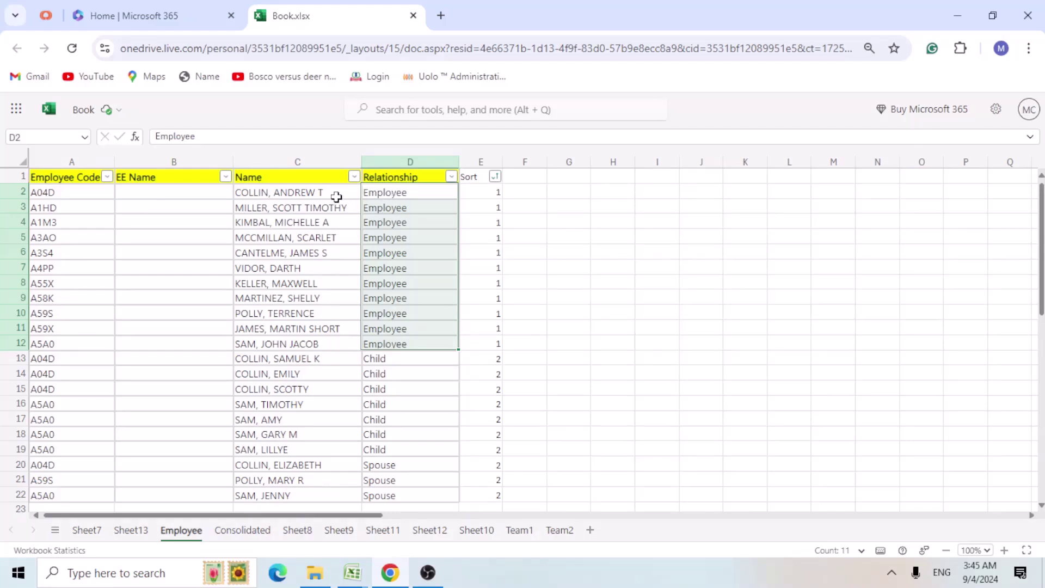
- Enter =XLOOKUP(A2,$A$2:$A$22,$C$2:$C$22) in B2 to return the employee's Name
click(280, 197)
click(145, 194)
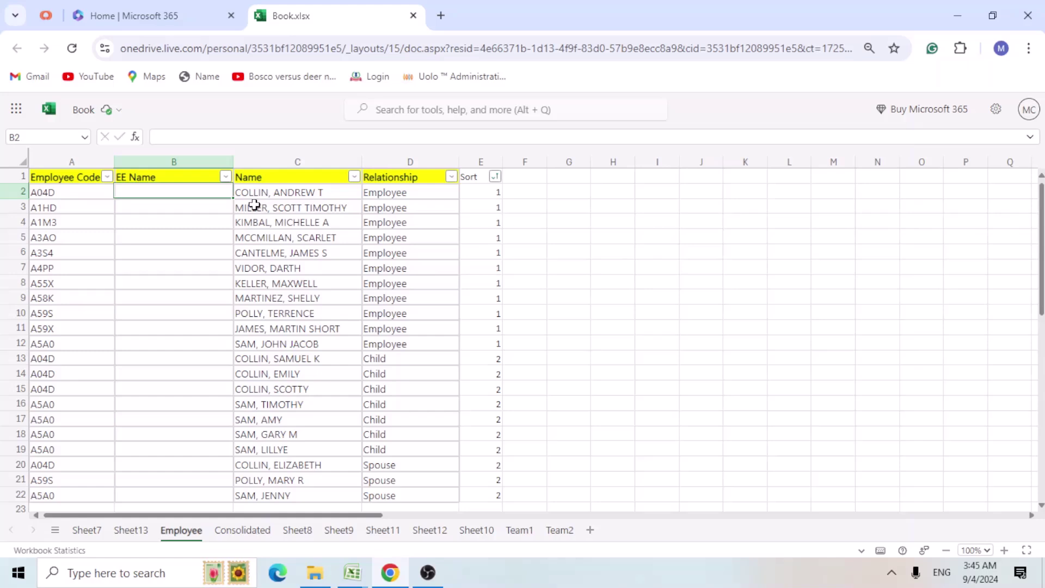
text(=xlookup)
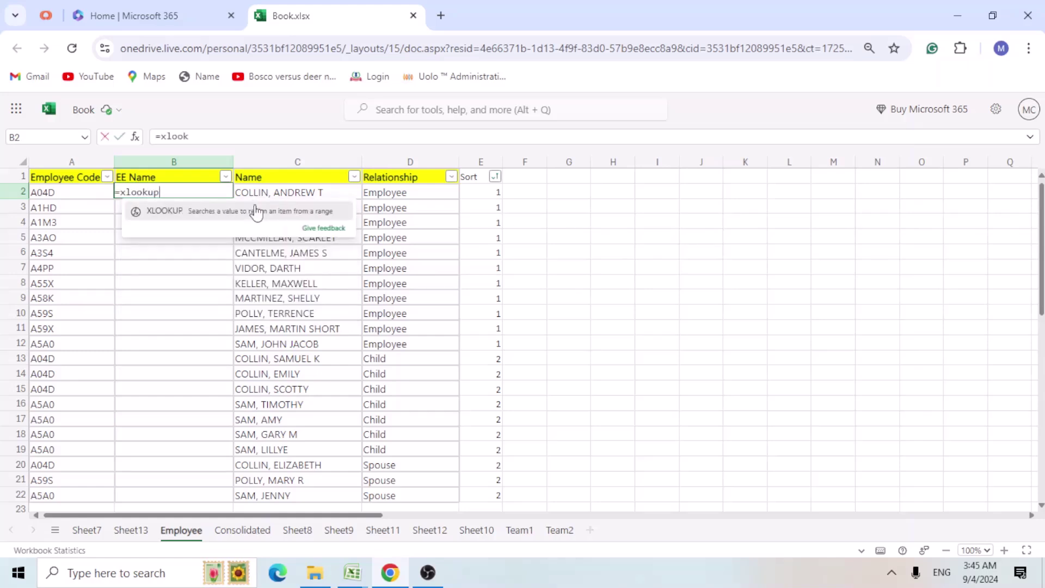
text(()
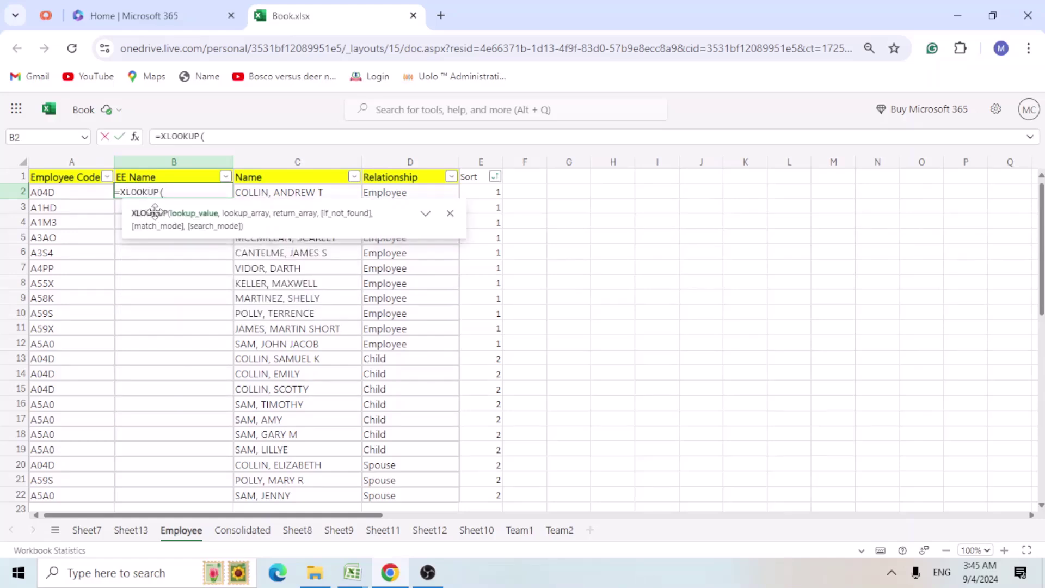
click(81, 190)
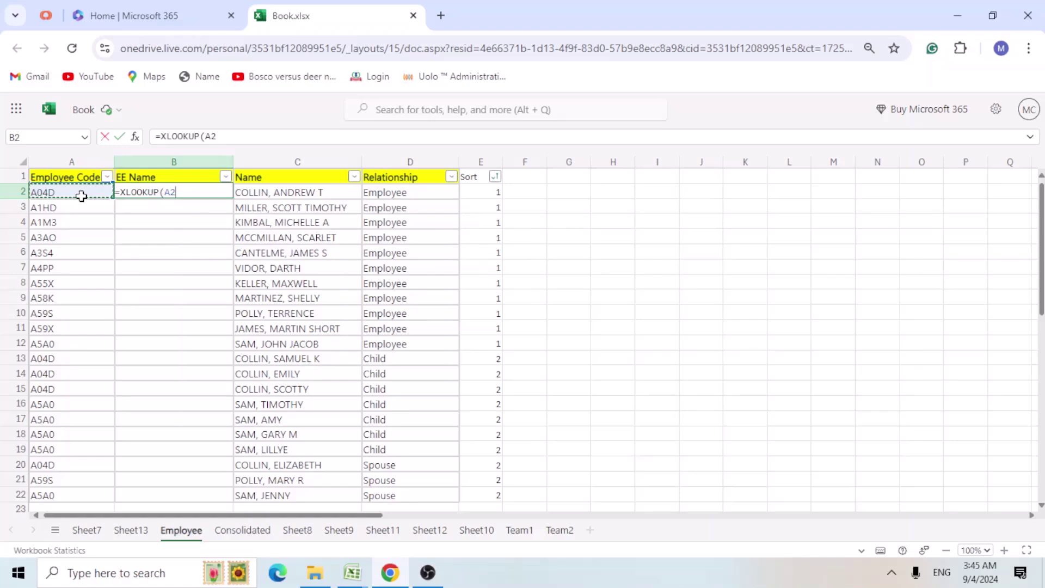
text(,)
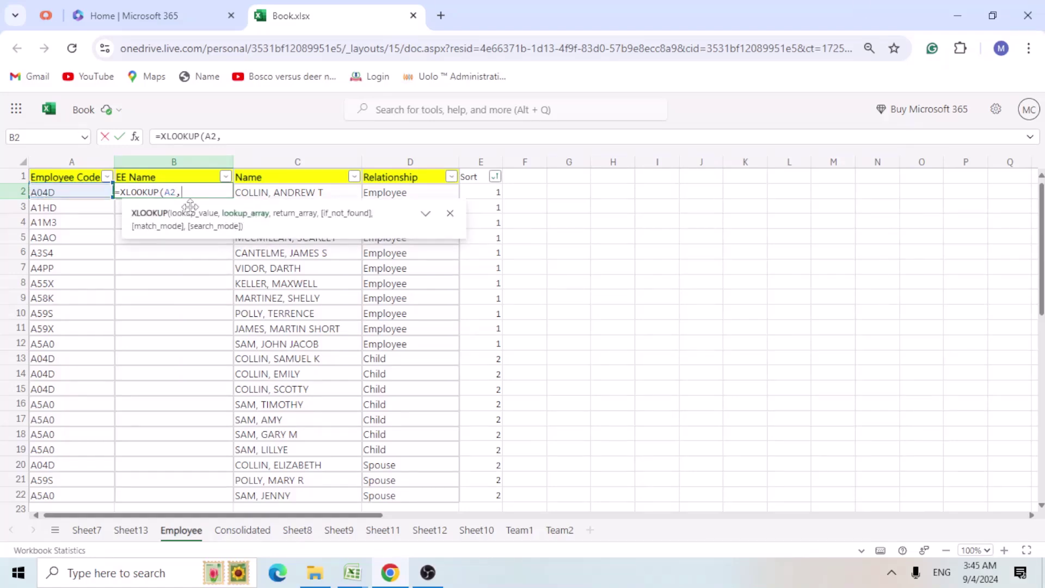
click(61, 193)
key(ctrl+shift+Down)
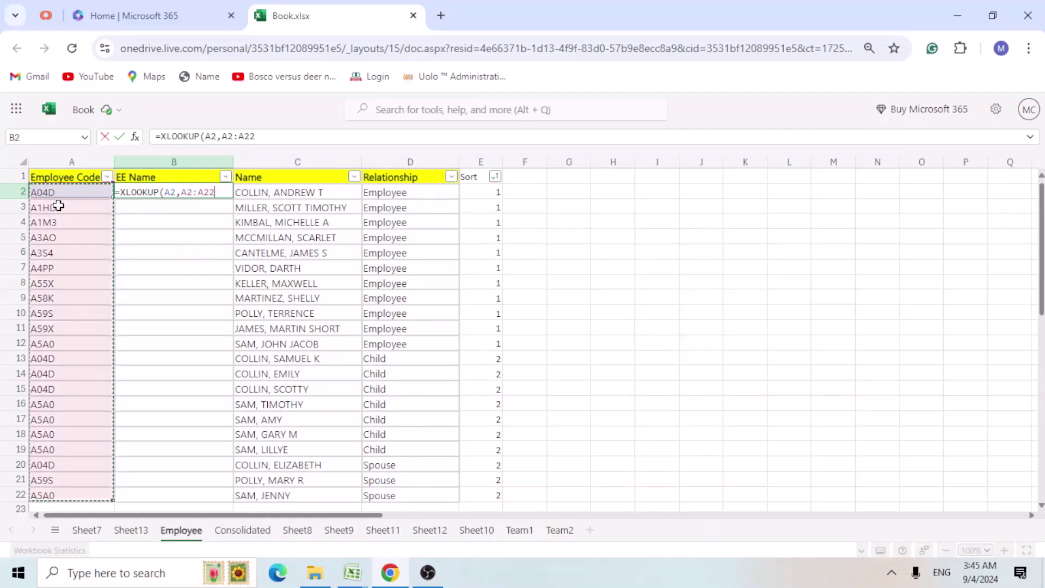
key(F4)
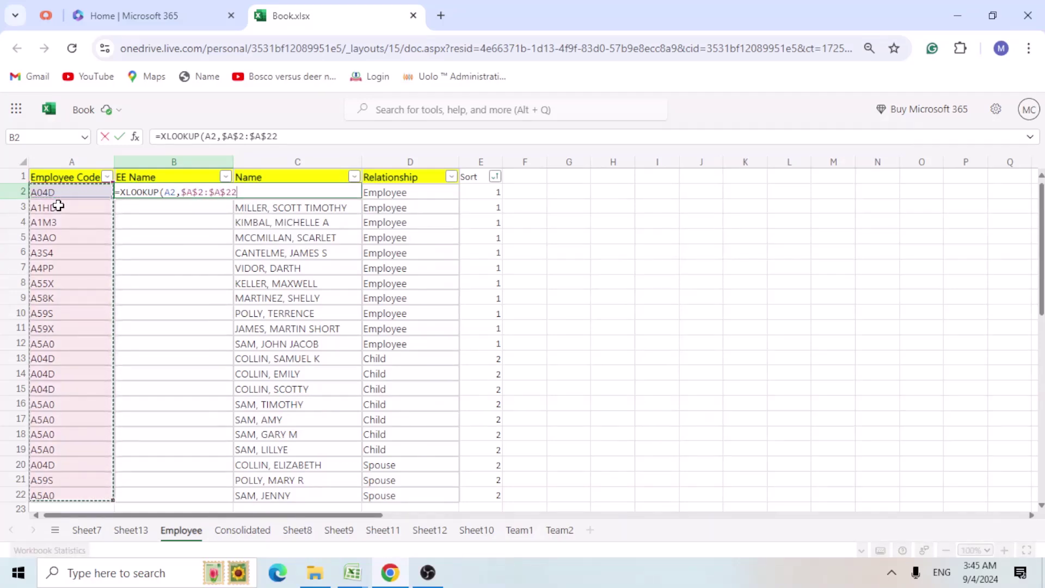
text(,)
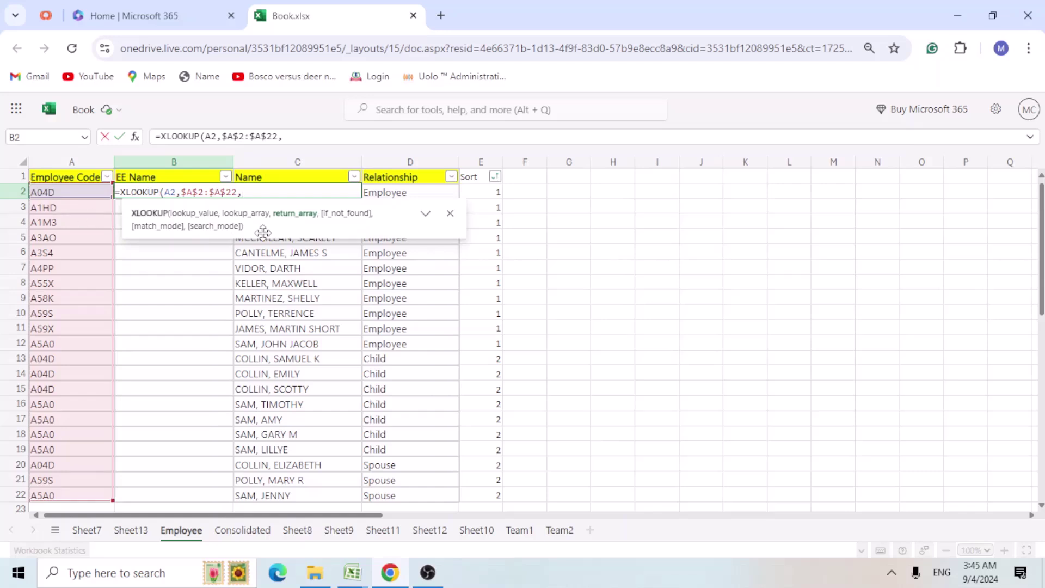
click(296, 273)
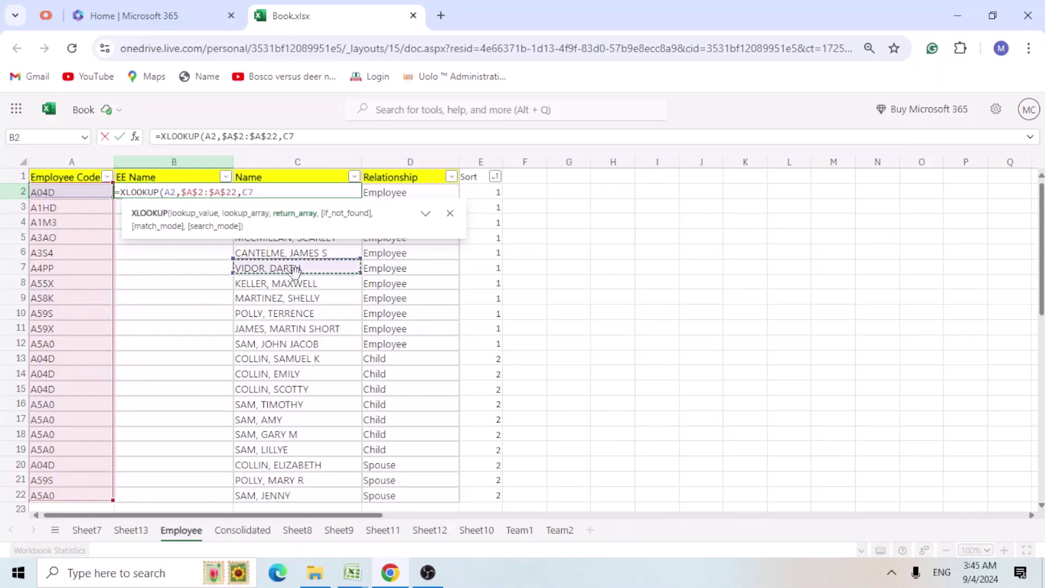
key(ctrl+Up)
key(Down)
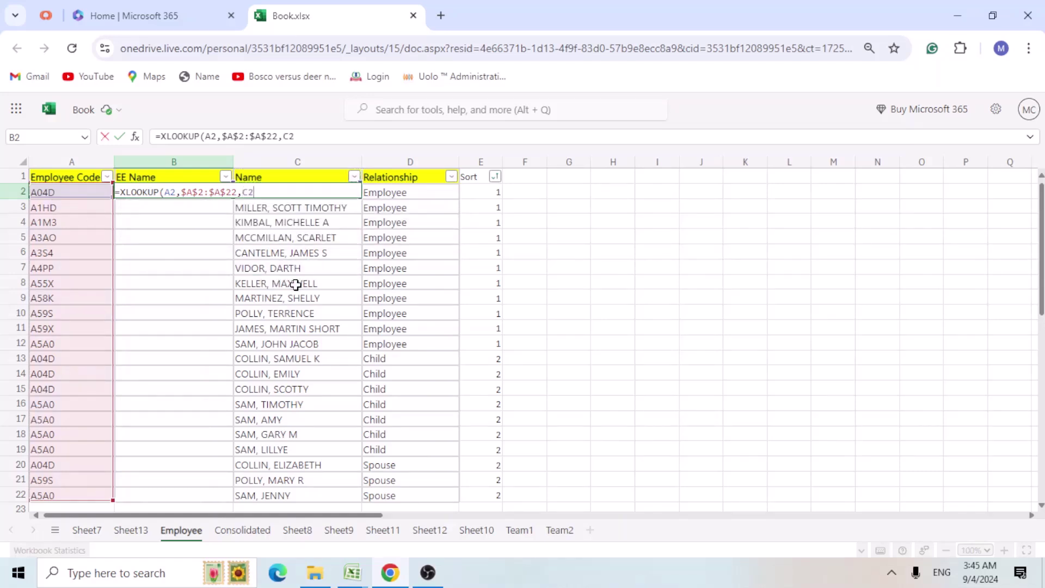
key(ctrl+shift+Down)
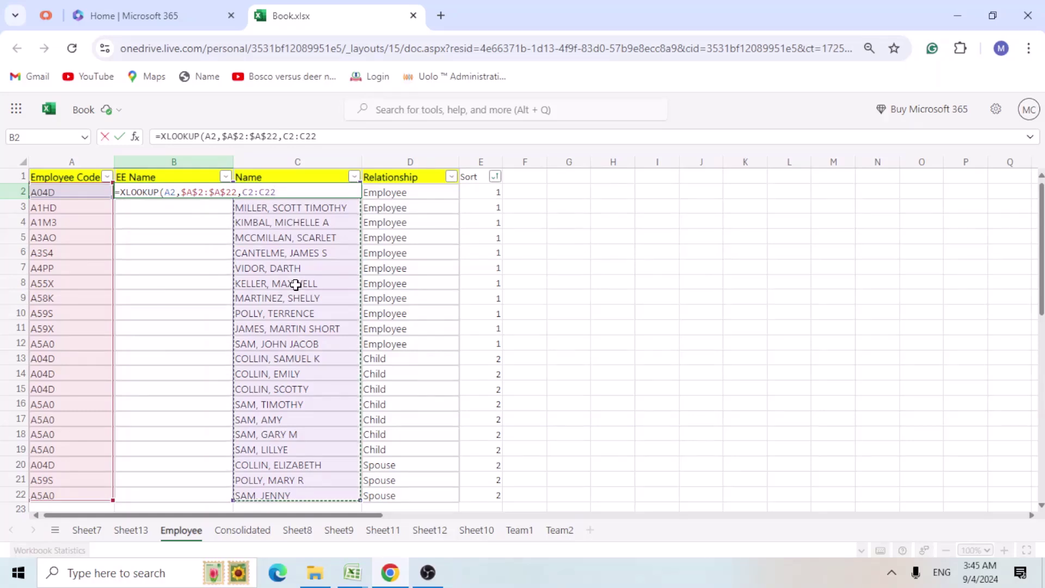
key(F4)
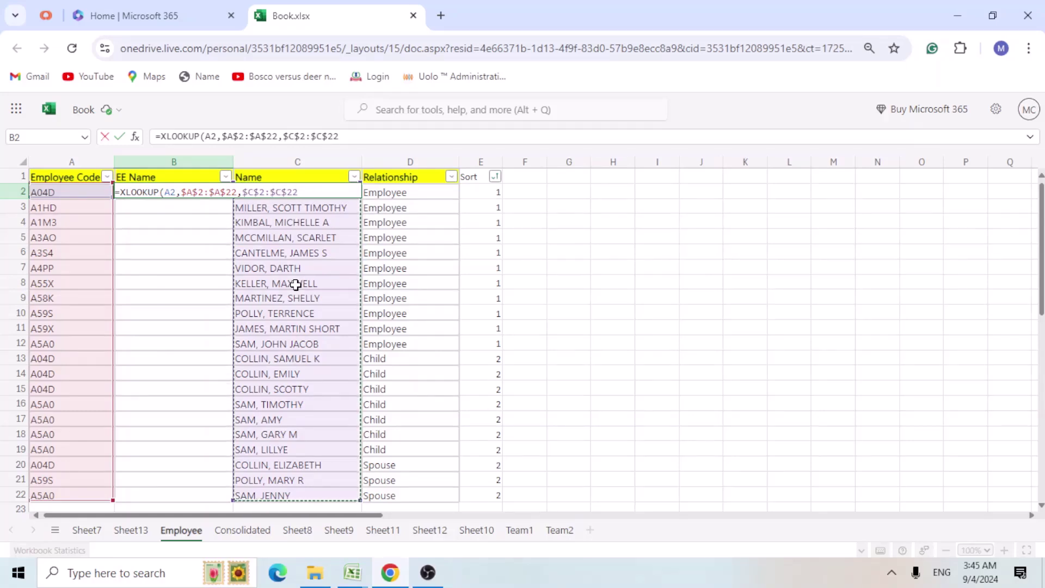
text())
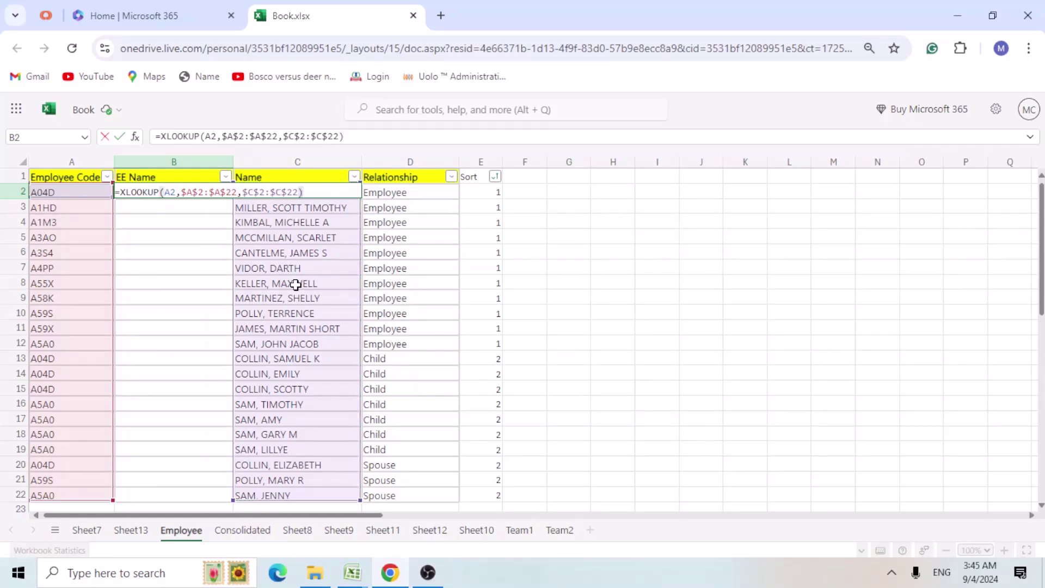
key(Return)
- Copy the B2 formula and paste it down B2:B22
key(Up)
key(ctrl+c)
key(Right)
key(ctrl+Down)
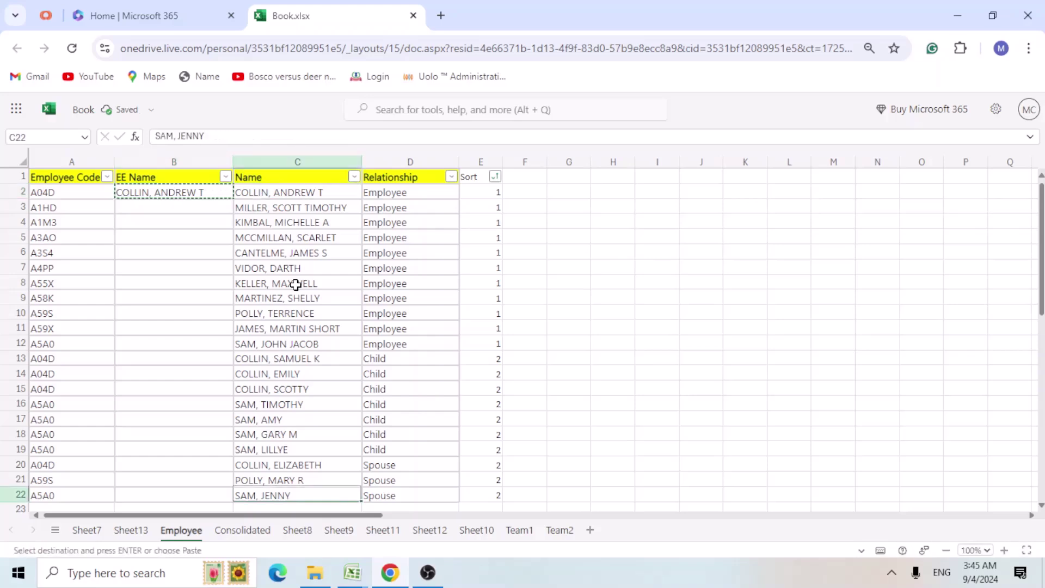
key(Left)
key(ctrl+shift+Up)
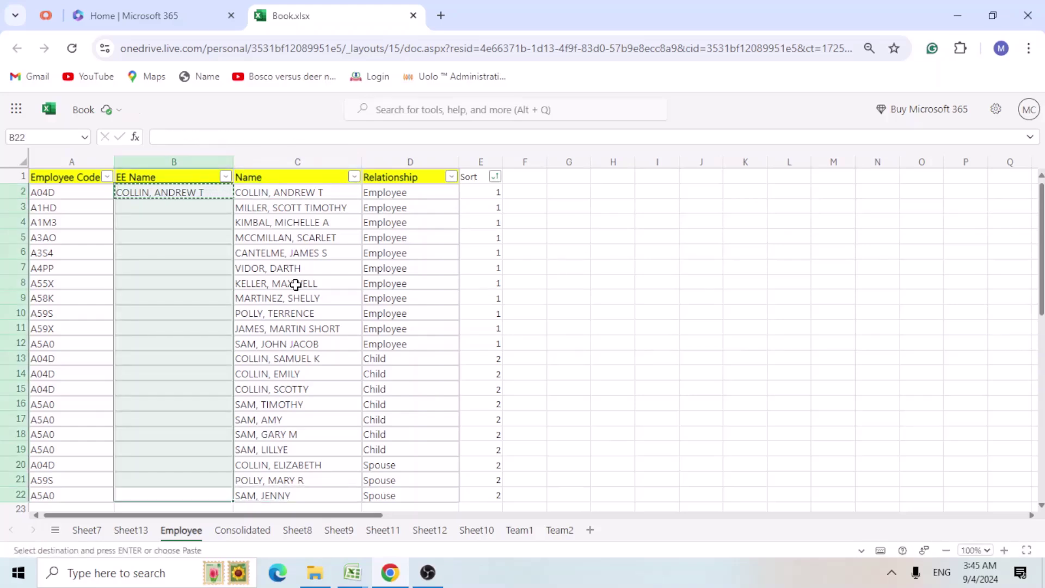
key(ctrl+v)
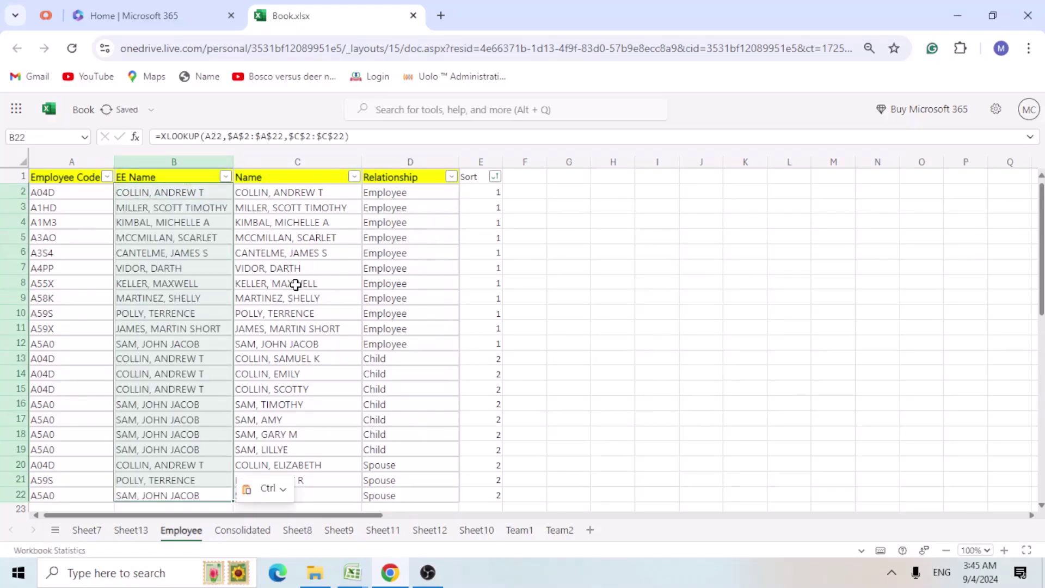
key(Escape)
key(ctrl+Up)
- Filter Employee Code to A04D and compare the EE Name results with the Name column
key(Left)
key(alt+Down)
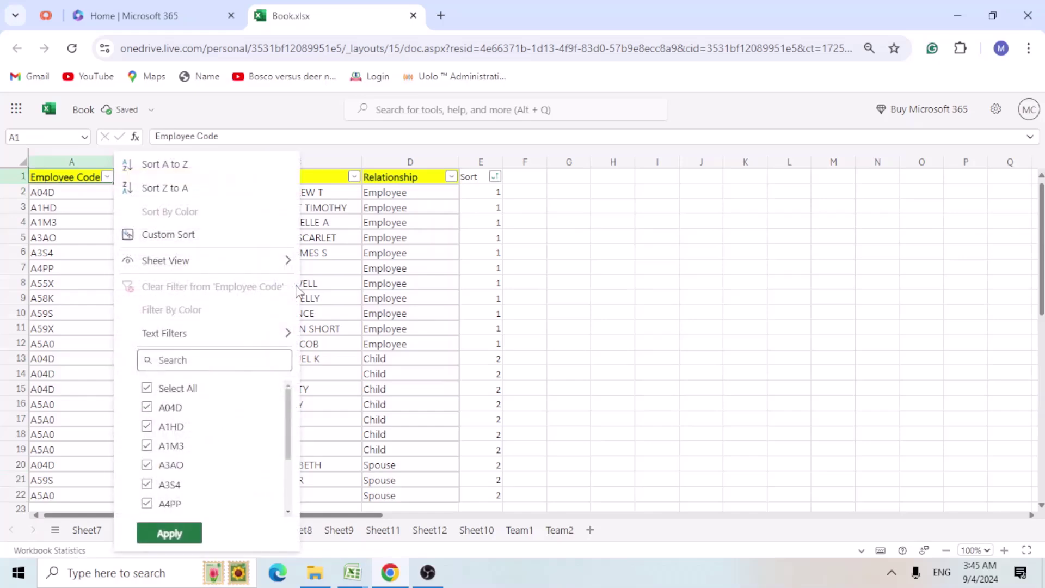
key(Down)
key(Down)
key(Down)
key(Down)
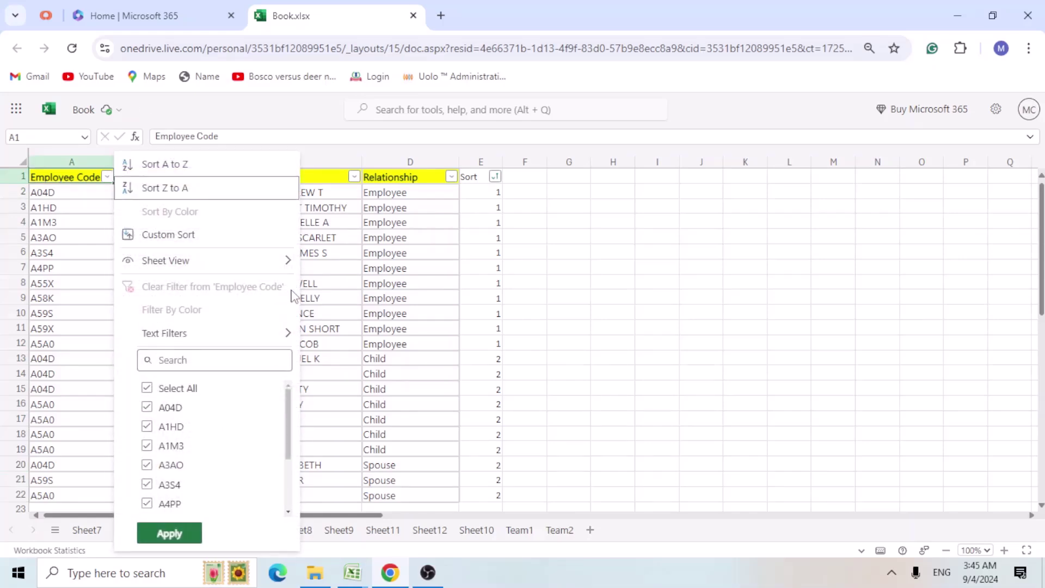
click(147, 388)
click(147, 407)
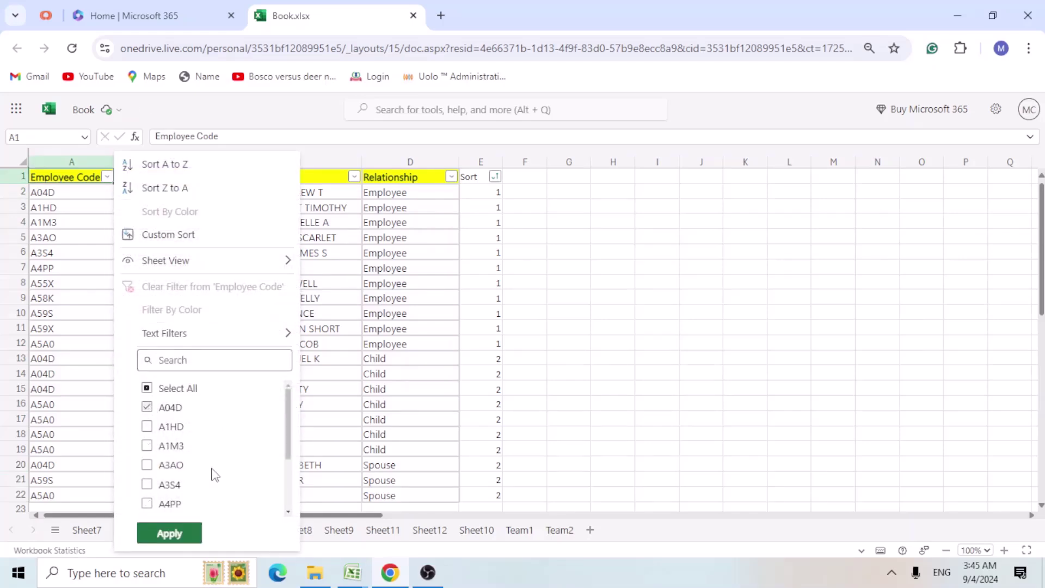
click(174, 534)
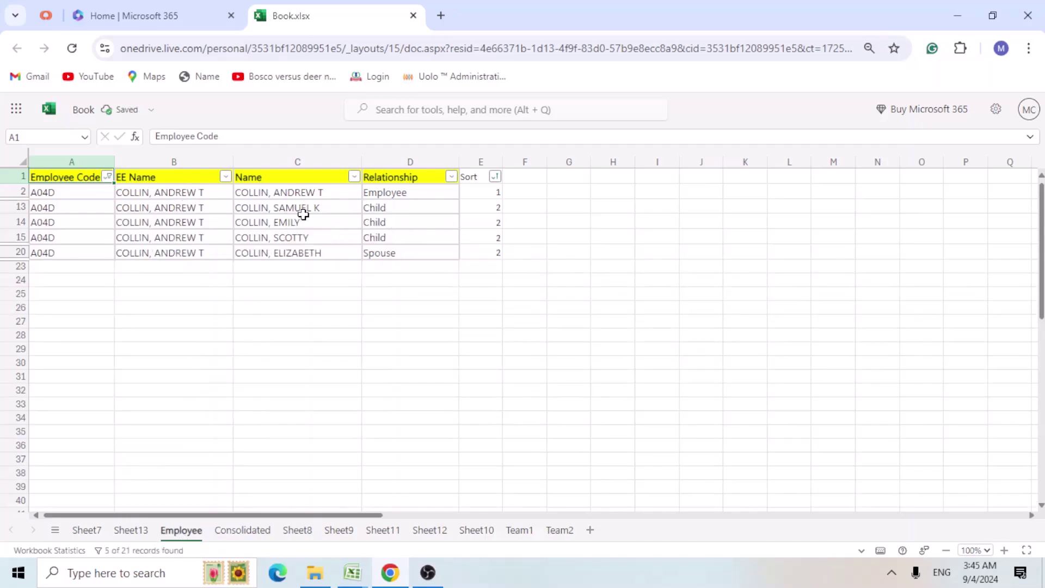
click(408, 192)
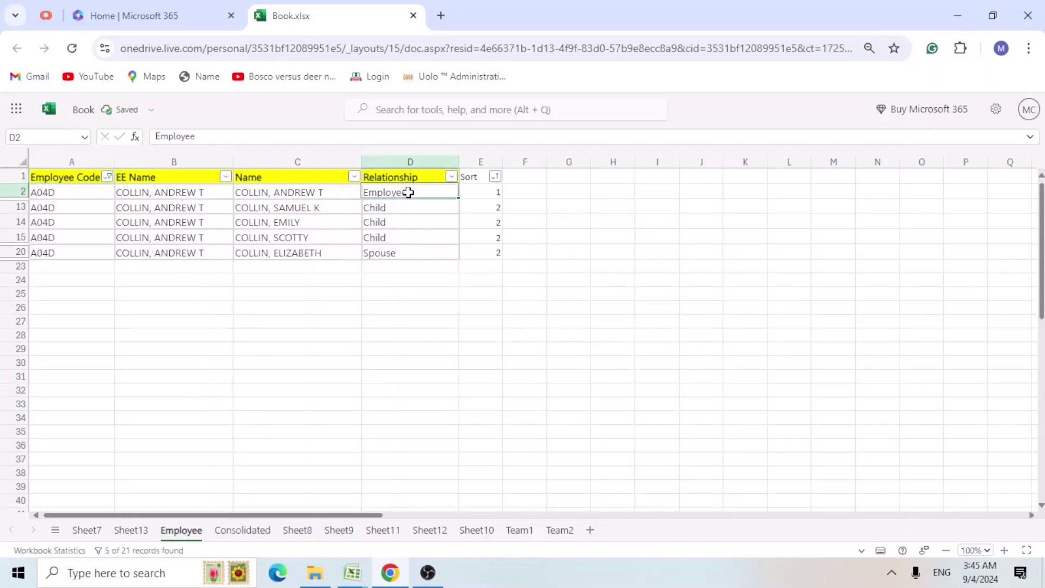
click(278, 197)
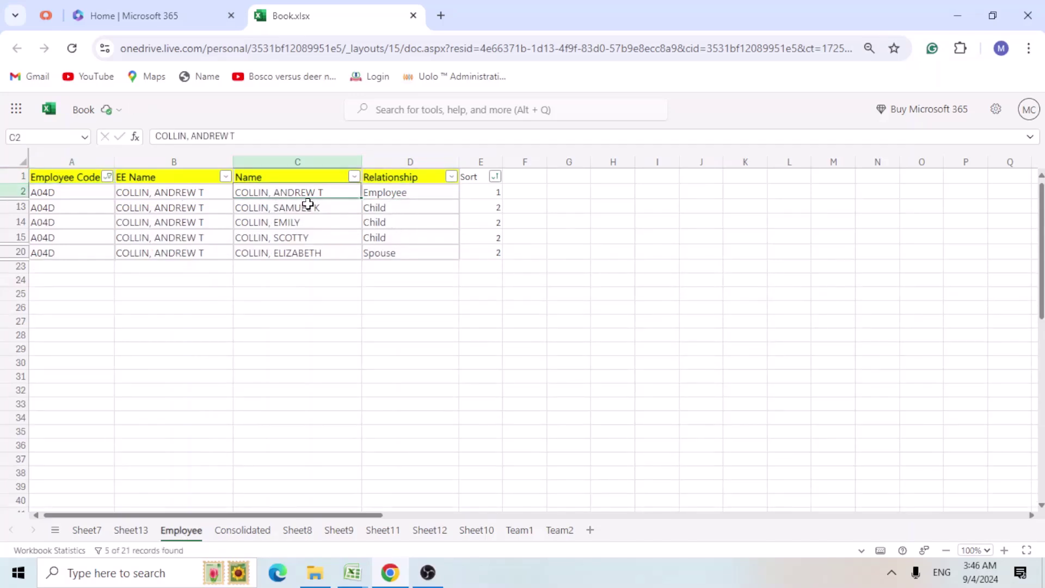
drag(184, 194, 180, 253)
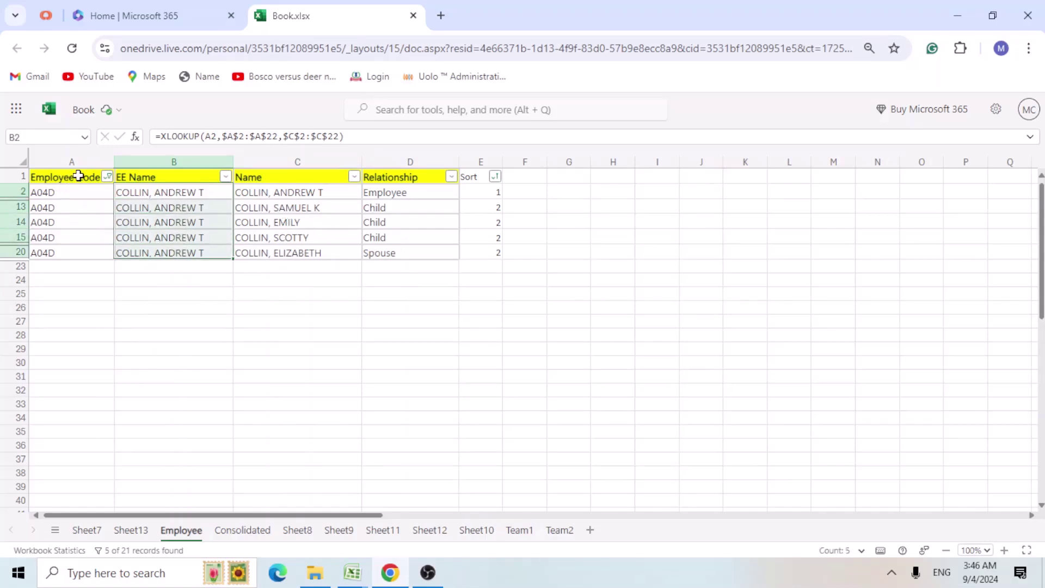
- Filter Employee Code to A1M3, then to A1HD, checking each EE Name
click(108, 176)
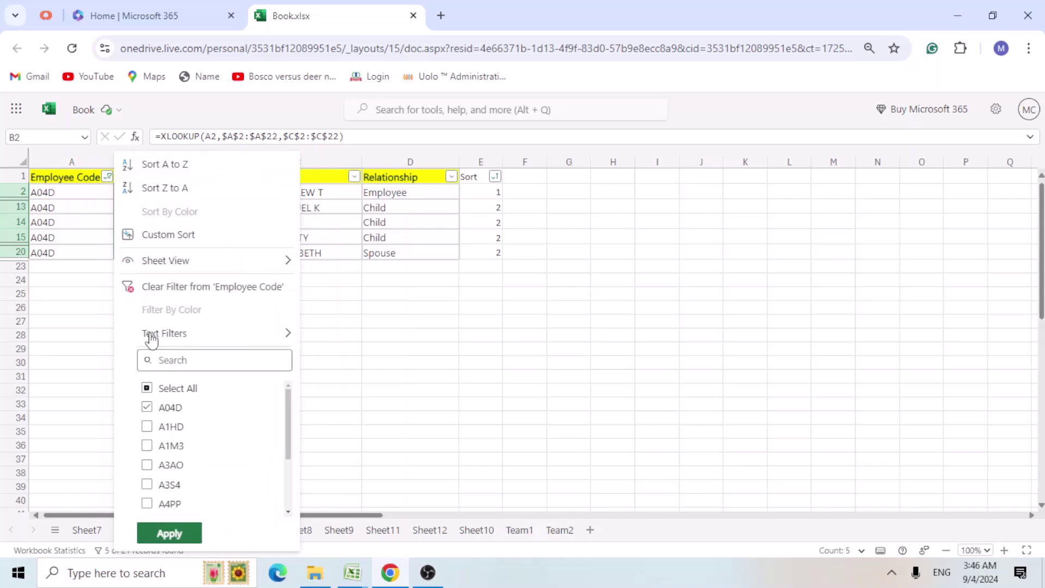
click(147, 389)
click(147, 446)
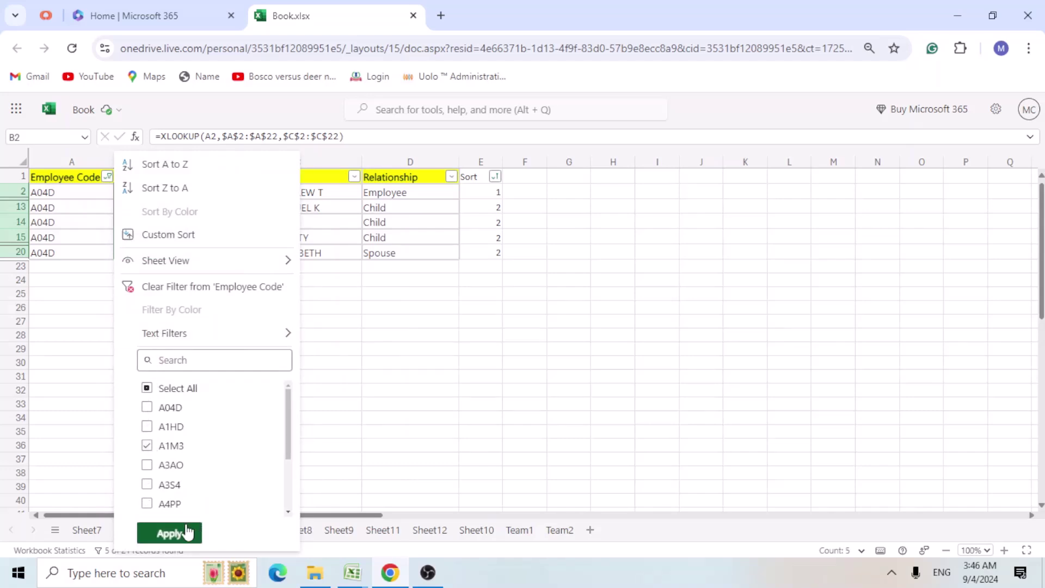
click(169, 533)
click(128, 305)
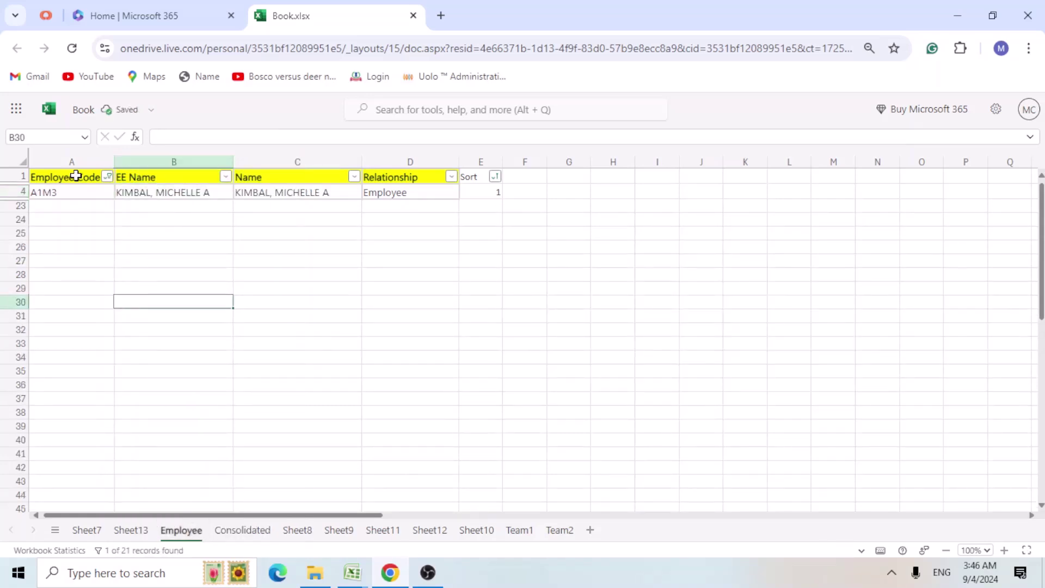
click(108, 177)
click(147, 445)
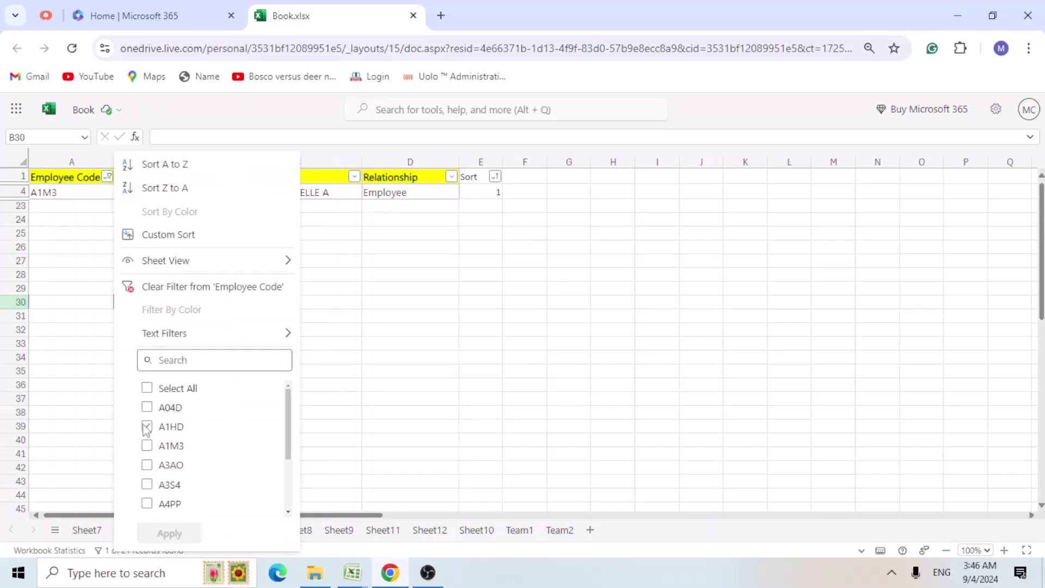
click(147, 426)
click(169, 534)
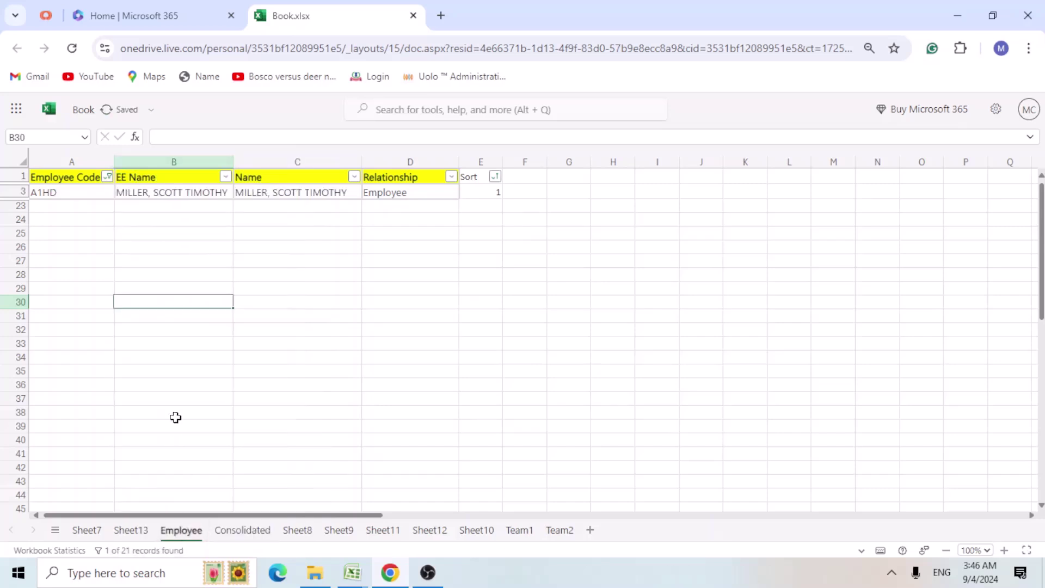
- Filter Employee Code to A3AO, then to A3S4, checking each EE Name
click(108, 176)
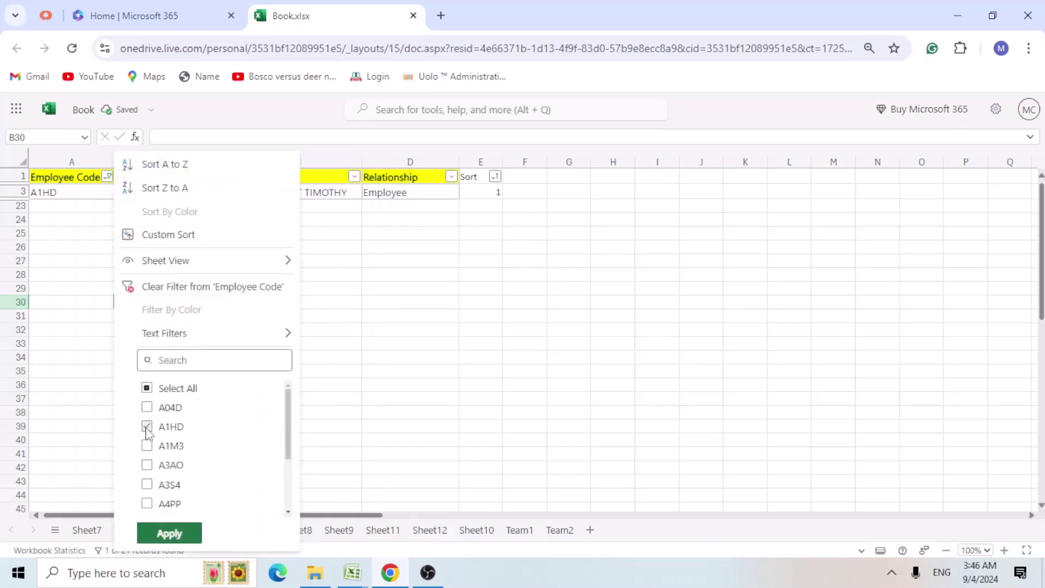
click(147, 427)
click(147, 464)
click(169, 533)
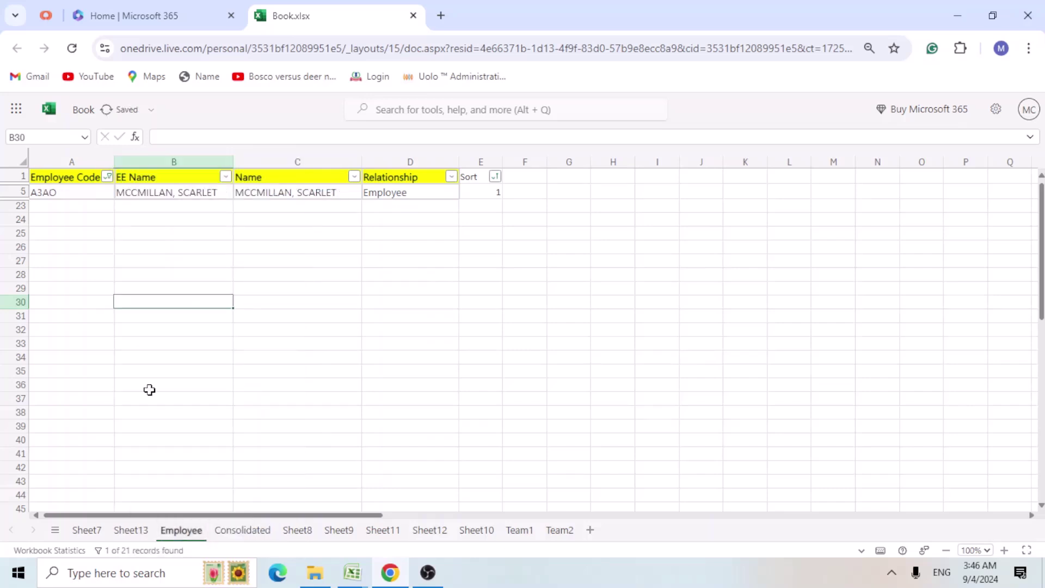
click(108, 176)
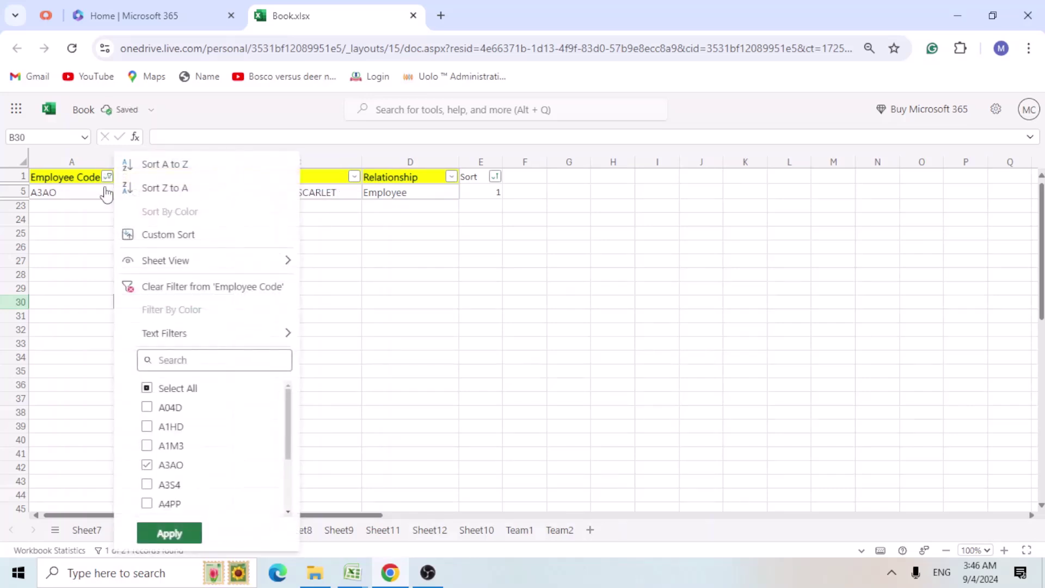
click(147, 465)
click(147, 484)
click(166, 536)
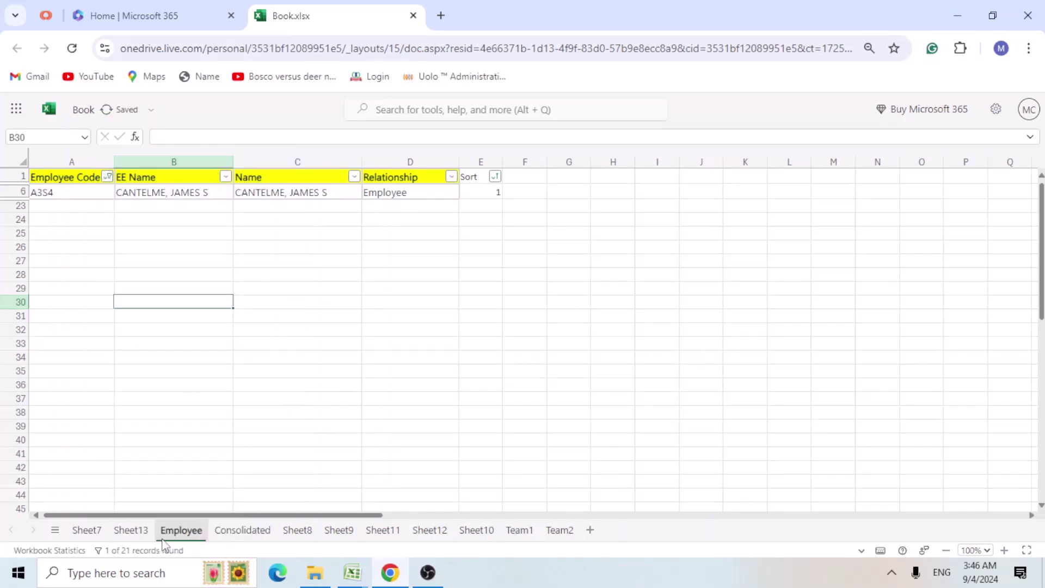
- Filter Employee Code to A4PP and return to the top of the Name column
click(108, 176)
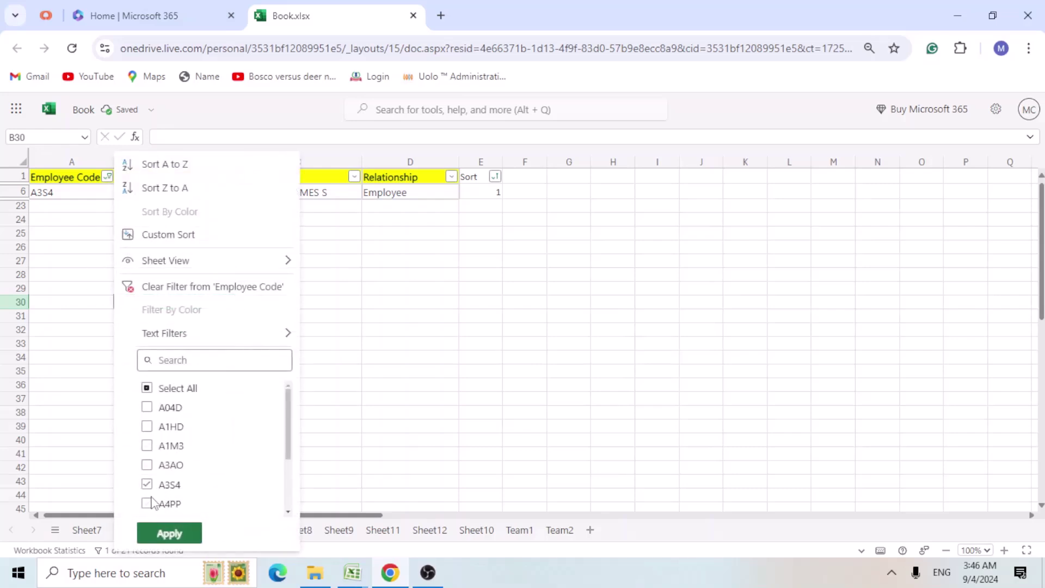
click(147, 484)
click(147, 503)
click(169, 533)
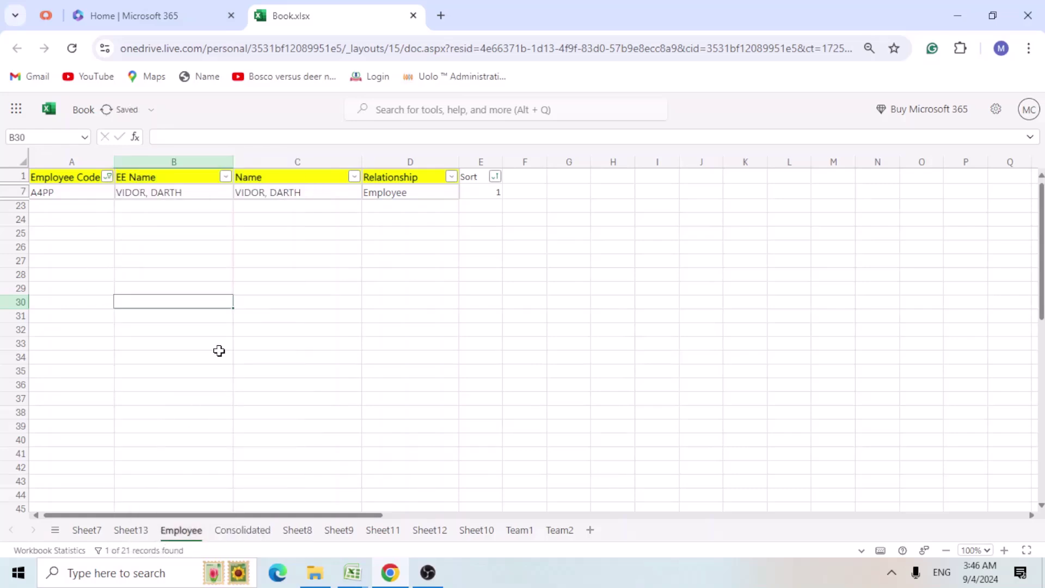
click(237, 318)
key(ctrl+Up)
key(ctrl+Up)
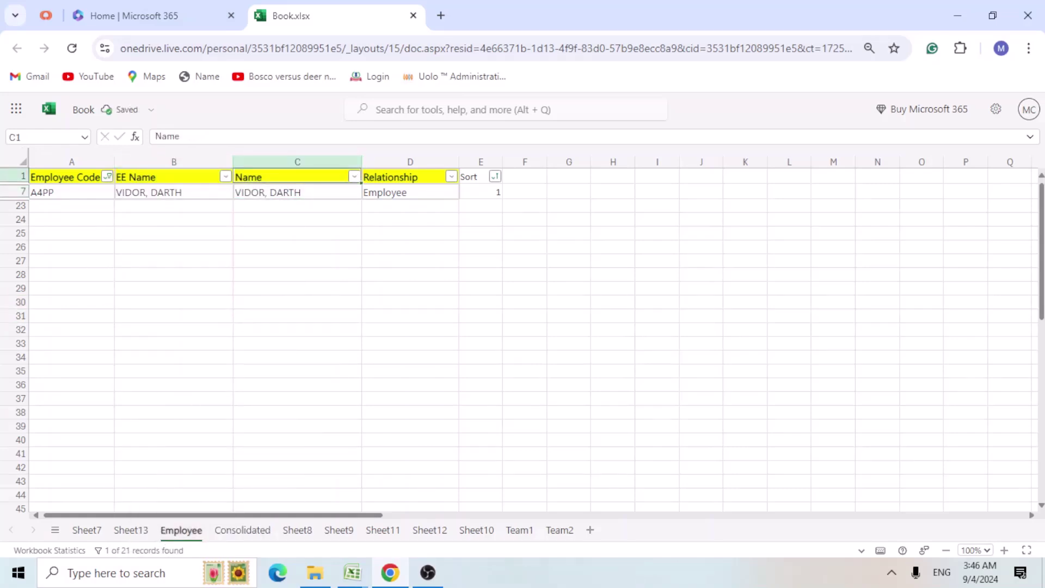
key(ctrl+l)
text(f)
key(Escape)
key(Escape)
- Clear the Employee Code filter so all rows show
click(107, 176)
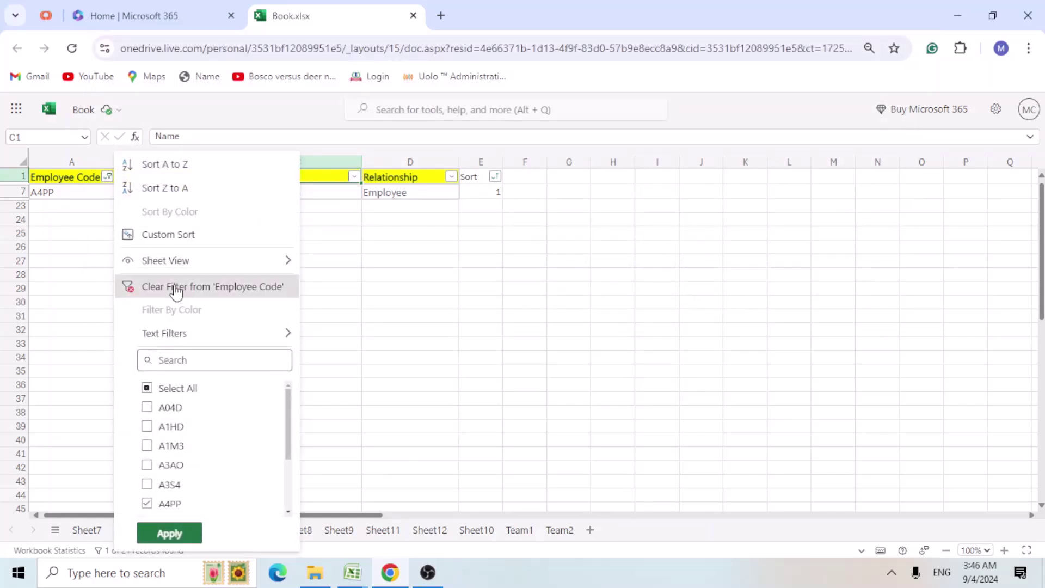
click(145, 287)
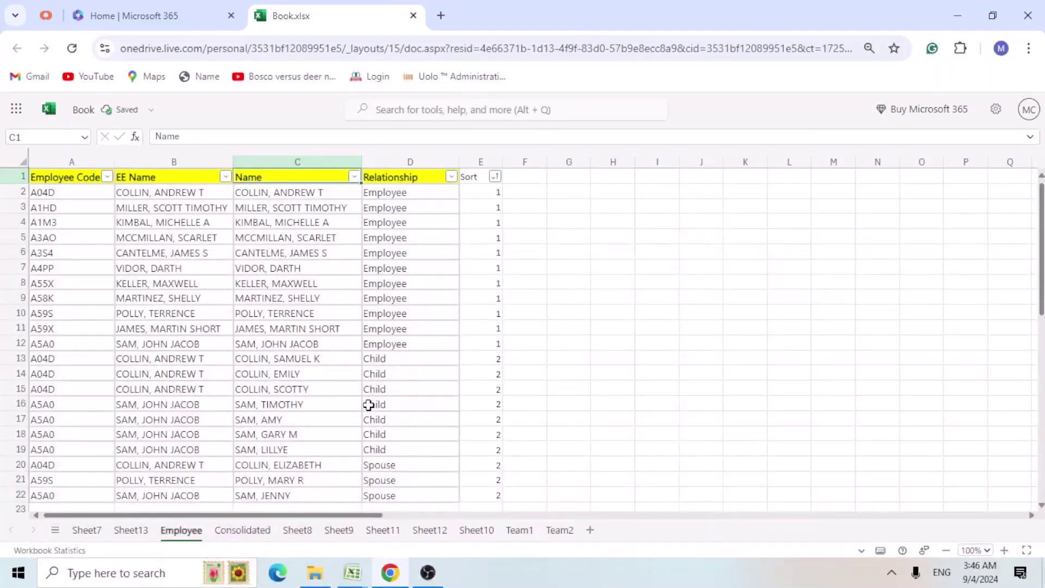
click(77, 408)
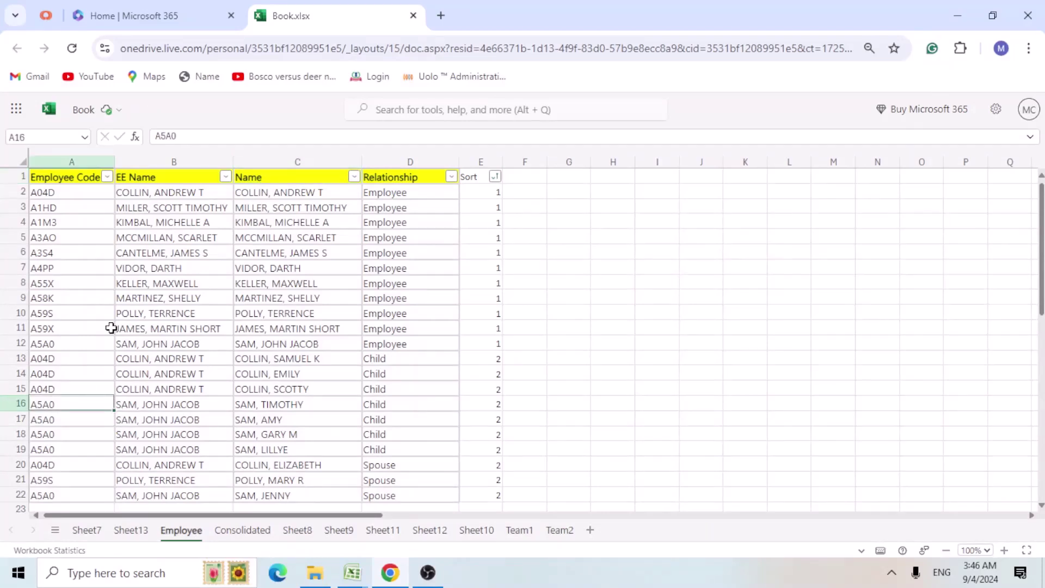
click(100, 177)
click(116, 177)
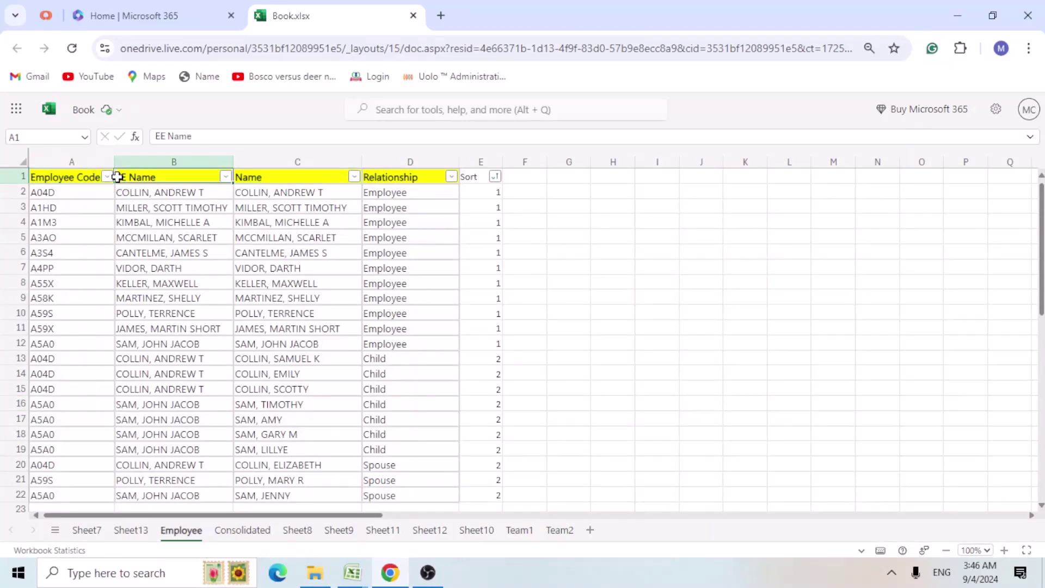
- Filter Employee Code to show only the A5A0 rows
click(107, 177)
scroll(181, 456, down, 3)
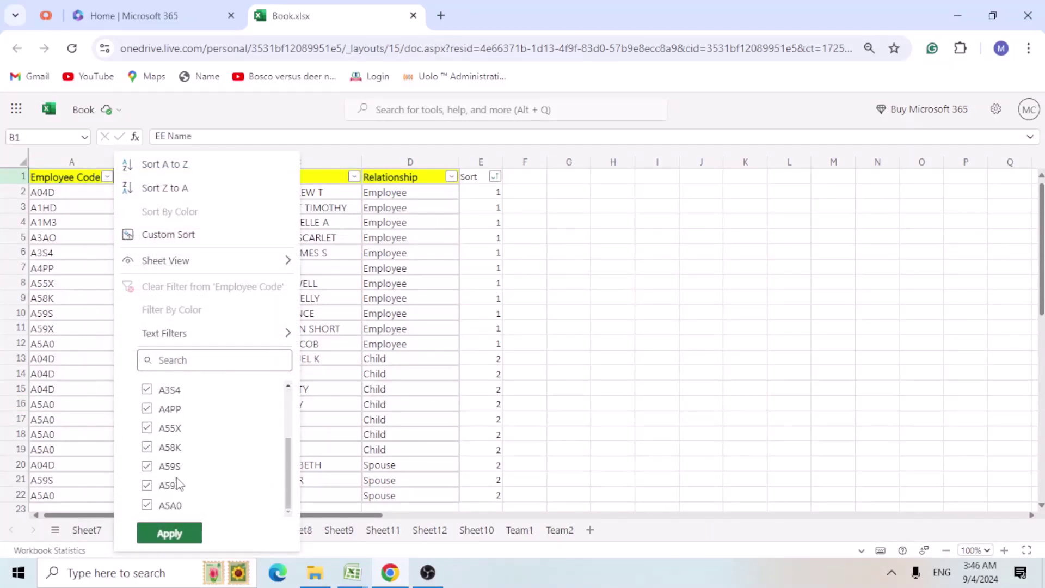
scroll(175, 462, up, 5)
click(155, 389)
scroll(220, 493, down, 2)
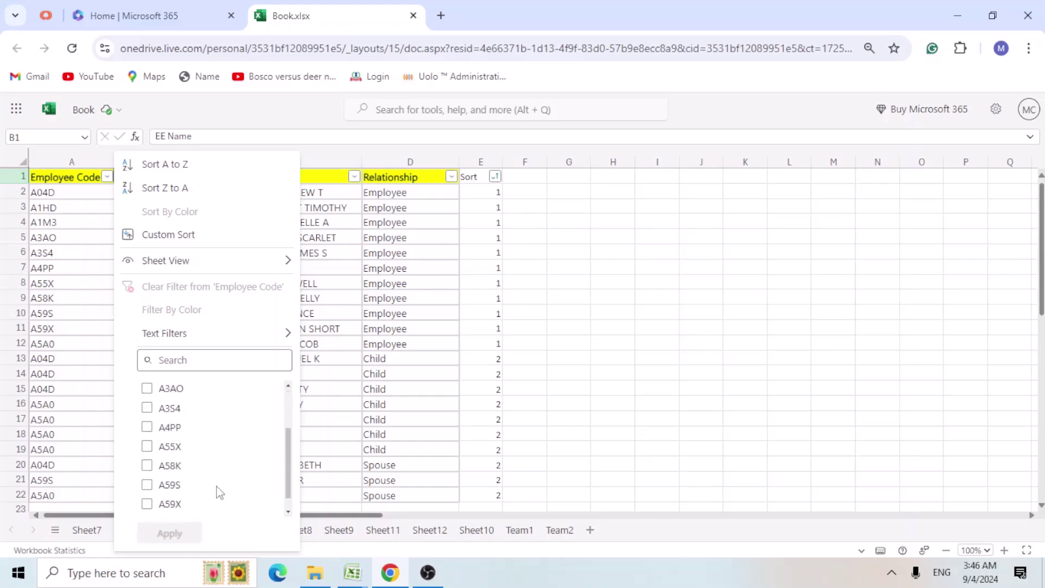
scroll(220, 493, down, 1)
click(147, 506)
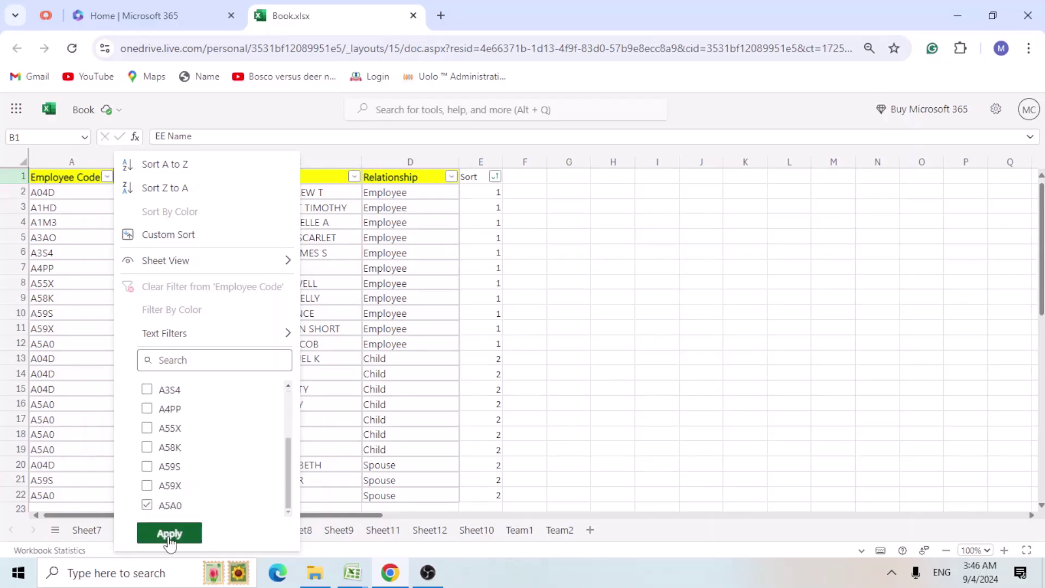
click(169, 535)
click(280, 363)
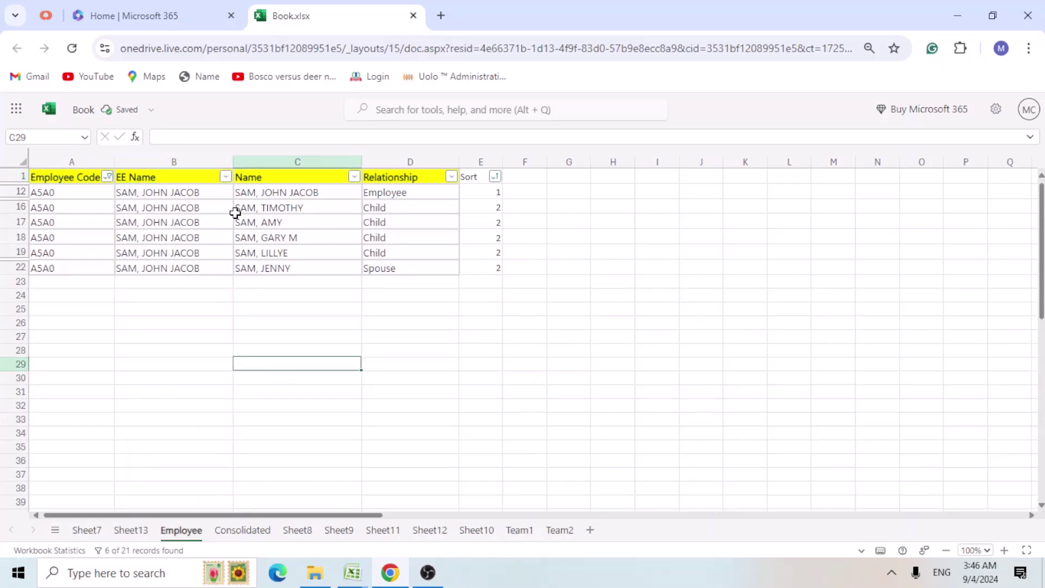
- Inspect the six A5A0 EE Name results, then clear the Employee Code filter
click(397, 190)
drag(398, 189, 299, 191)
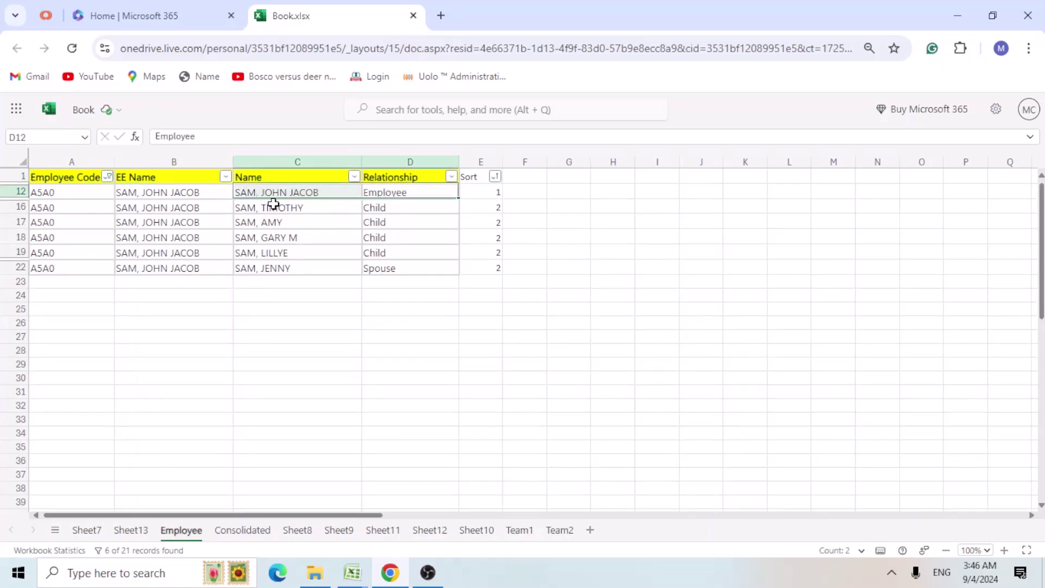
drag(195, 194, 182, 261)
drag(80, 266, 75, 193)
drag(140, 192, 152, 262)
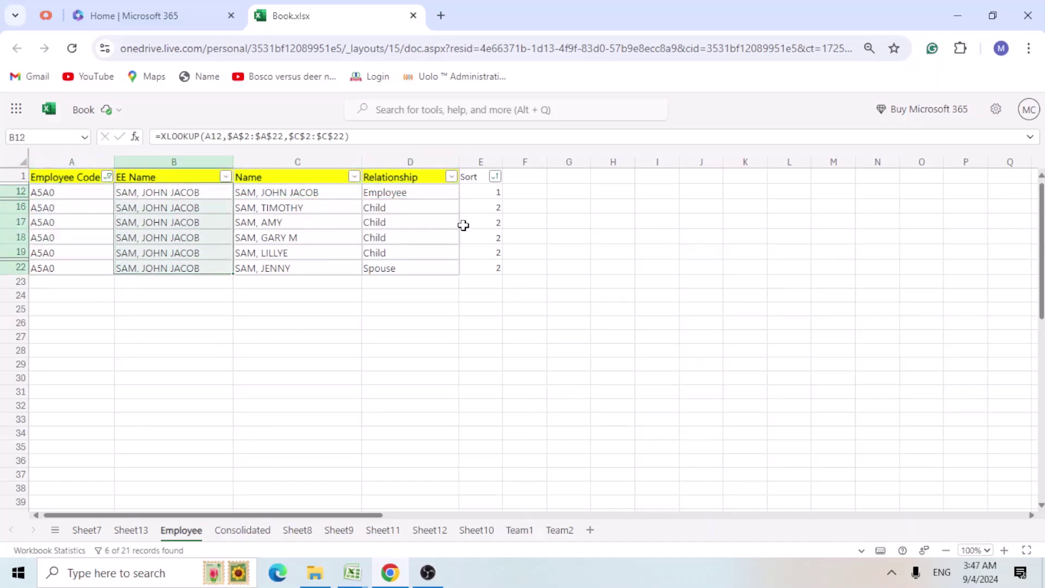
click(109, 176)
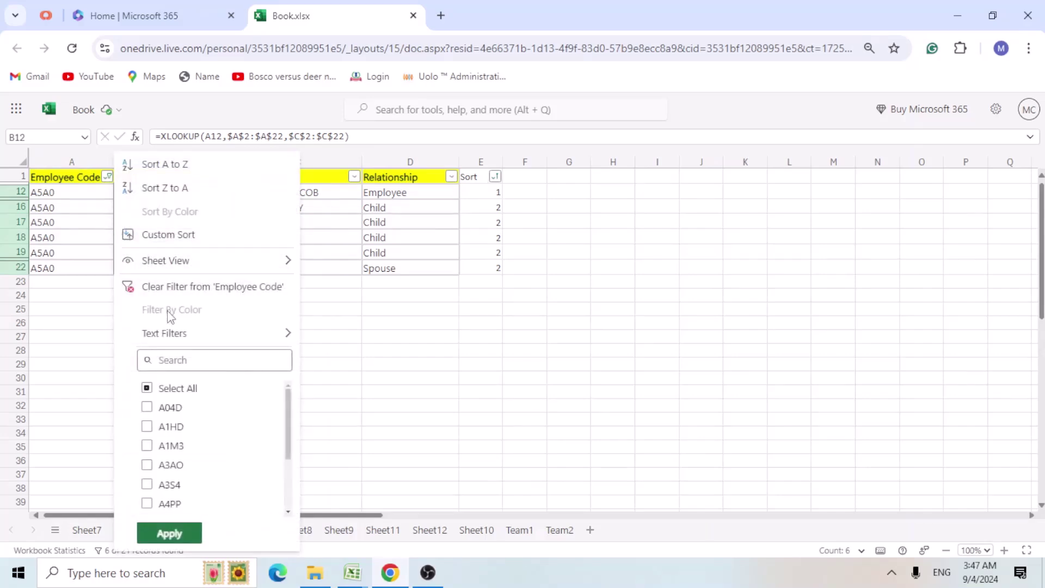
click(168, 287)
- Delete column E, the Sort helper column, leaving Relationship as the last column
click(481, 158)
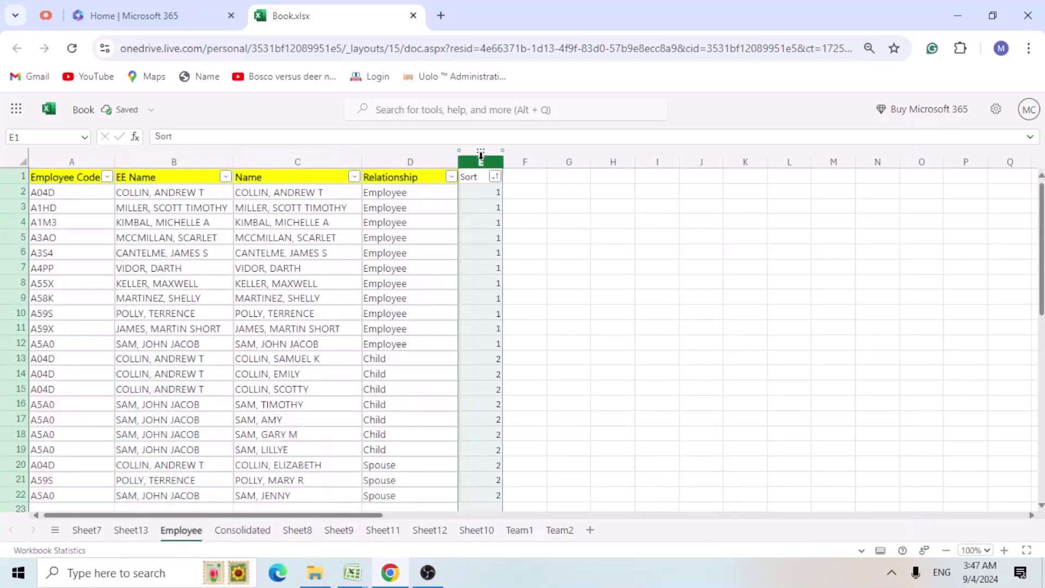
right_click(481, 157)
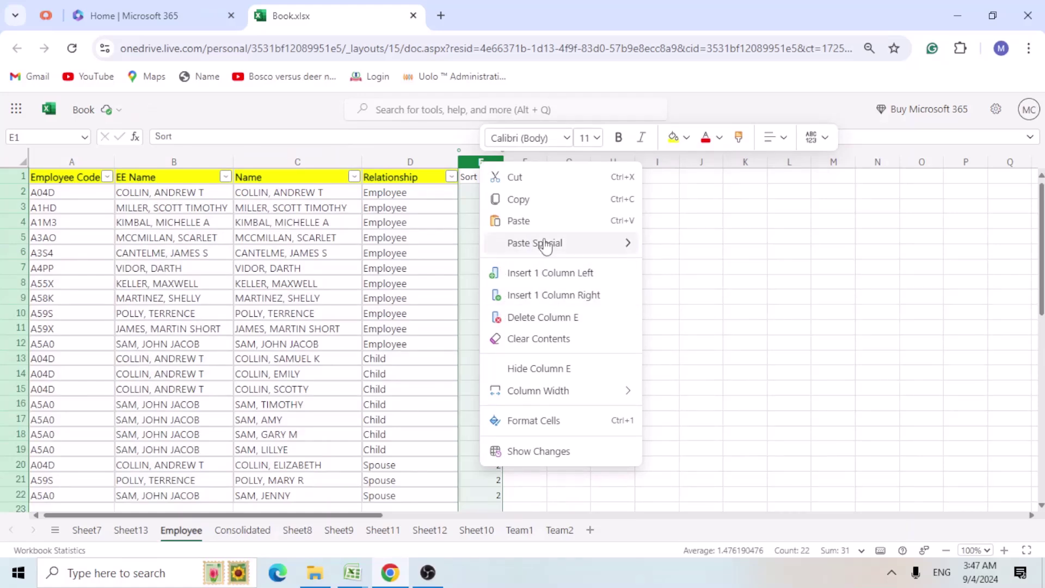
click(518, 317)
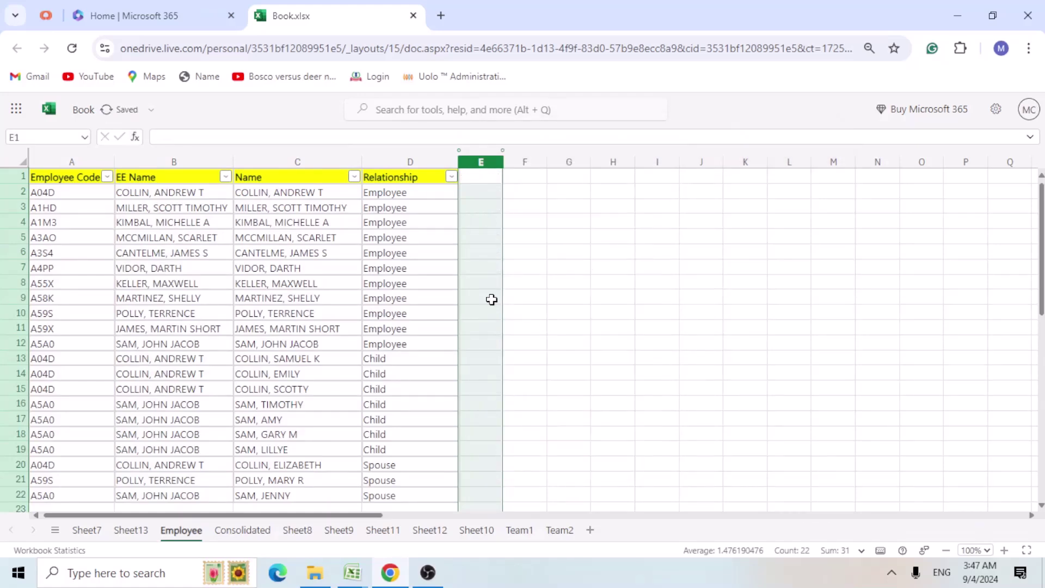
click(421, 217)
scroll(424, 381, down, 5)
scroll(425, 383, up, 5)
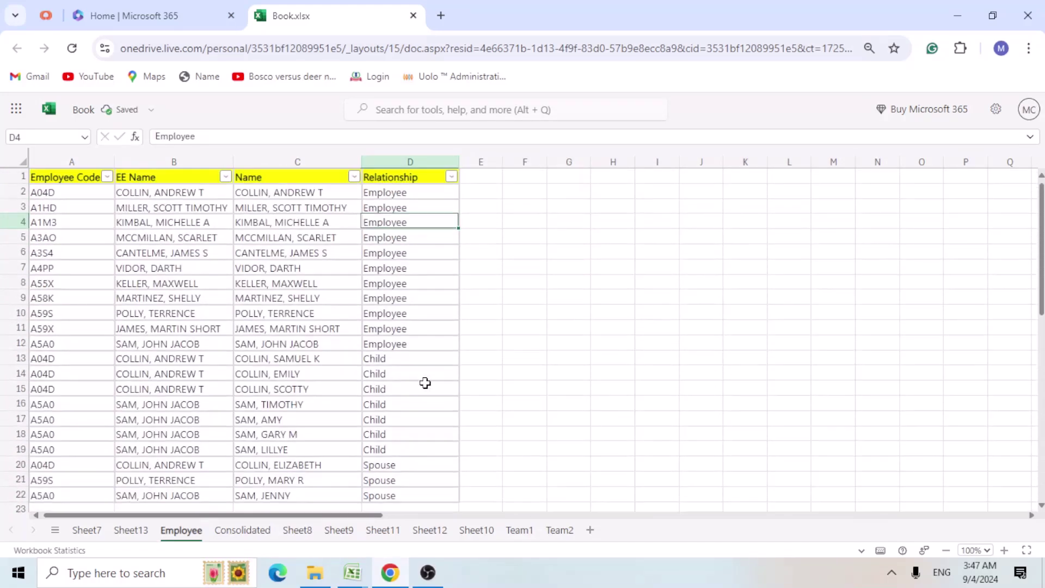